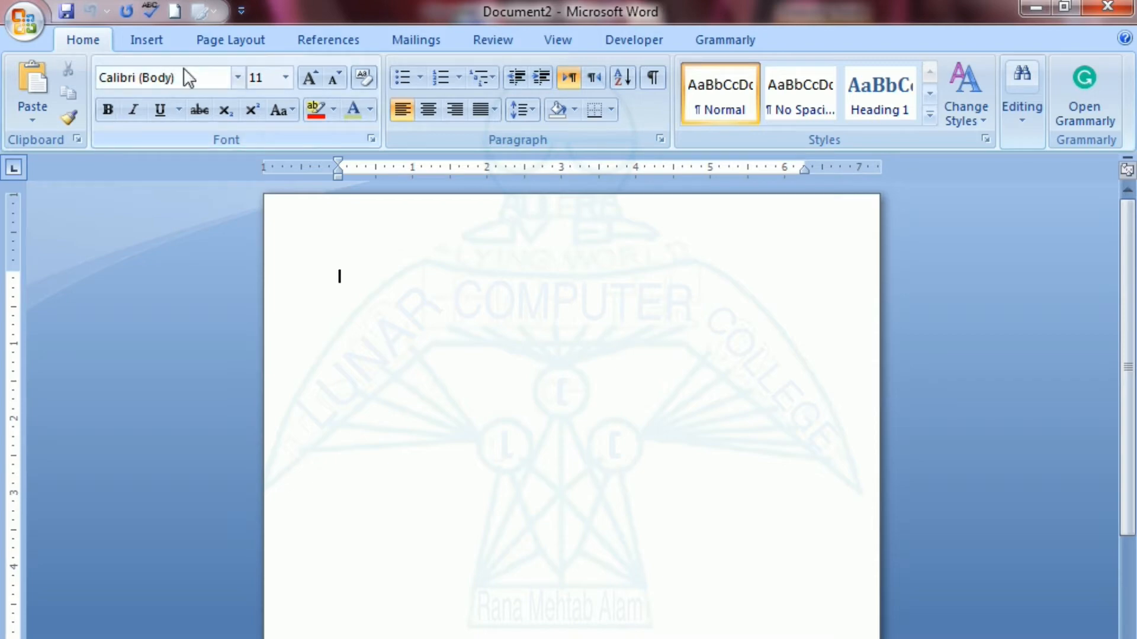
Set the page to landscape orientation with the Narrow 0.5" margins on all sides.
{"action": "left_click", "coordinate": [219, 42]}
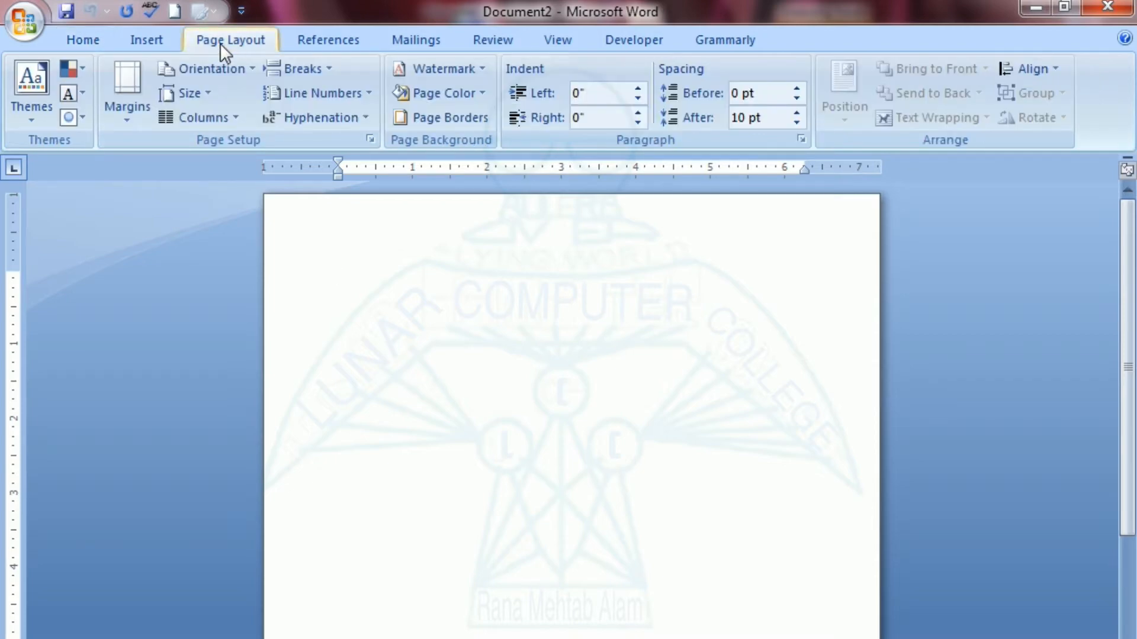
{"action": "left_click", "coordinate": [193, 70]}
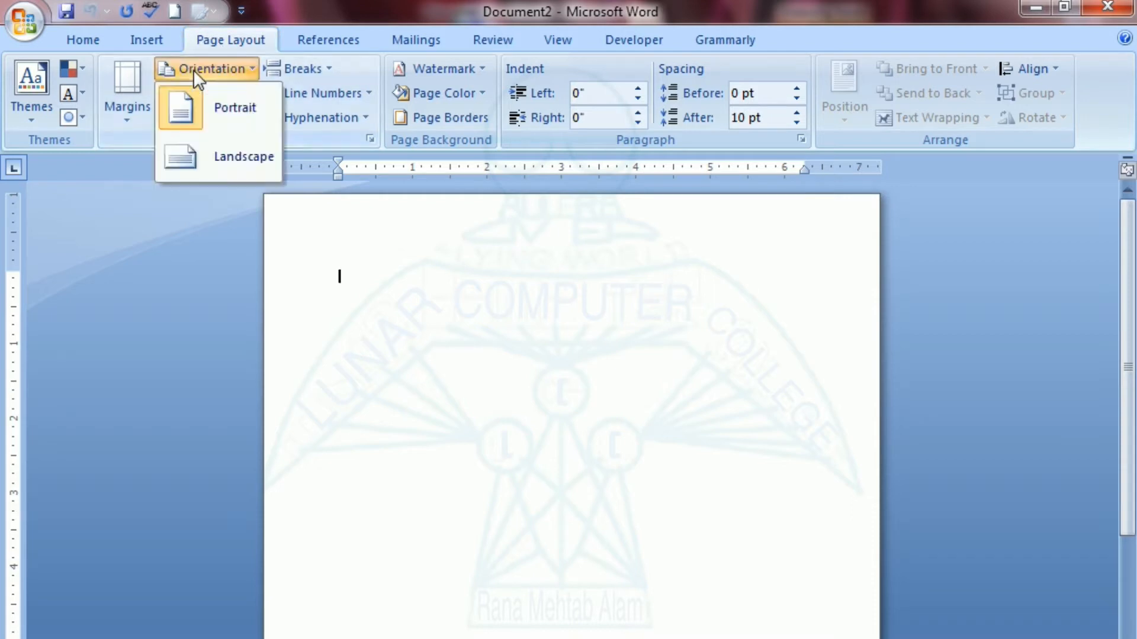
{"action": "left_click", "coordinate": [204, 153]}
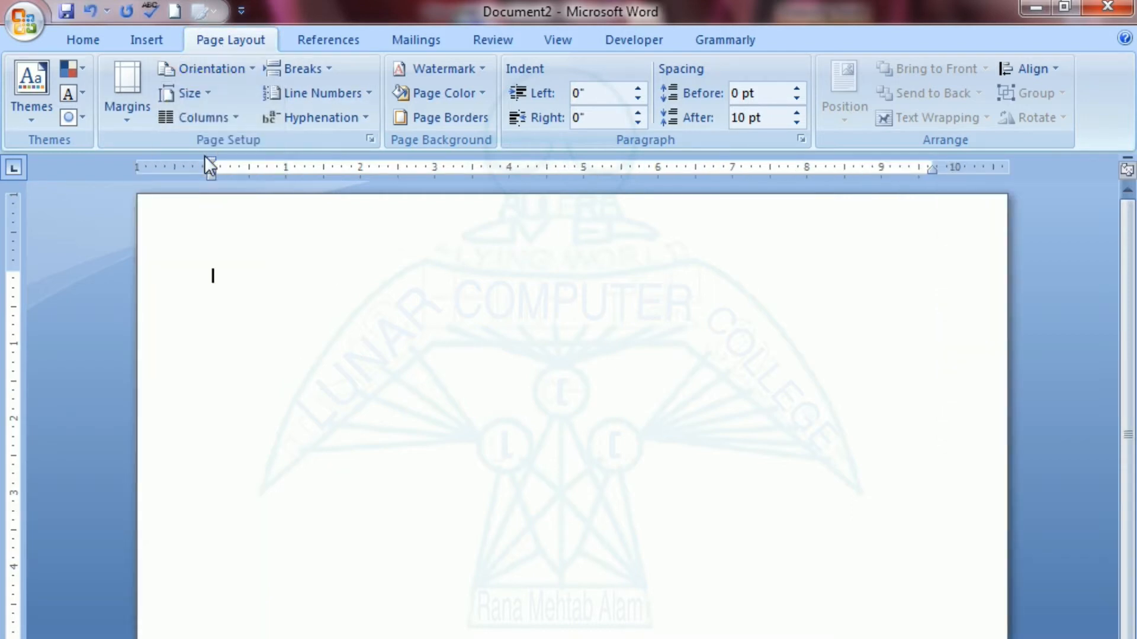
{"action": "left_click", "coordinate": [123, 125]}
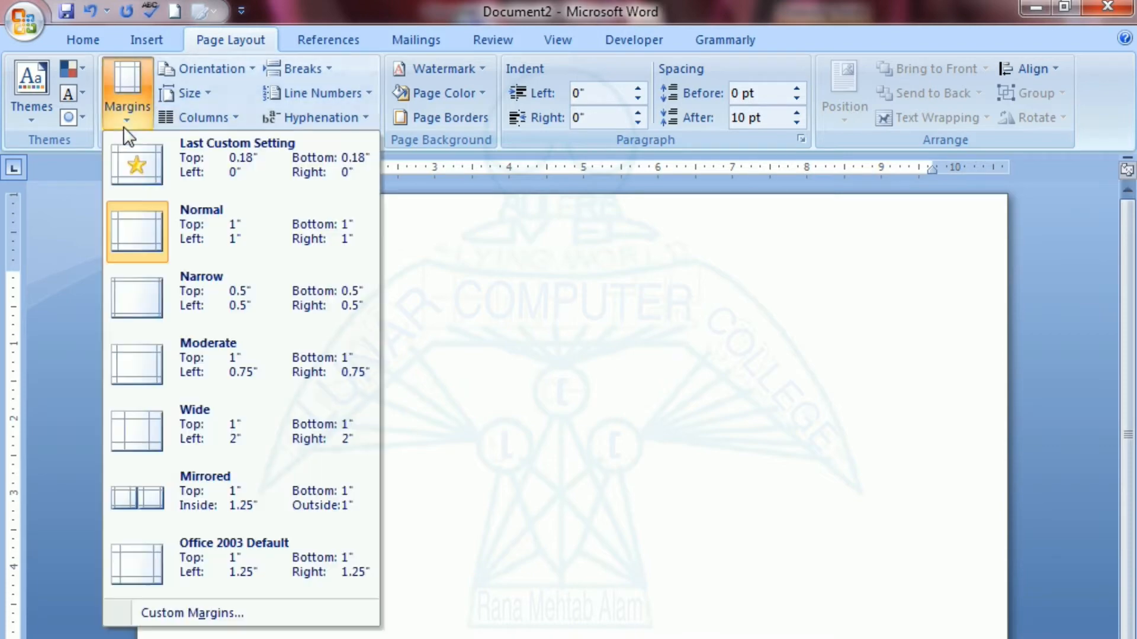
{"action": "left_click", "coordinate": [281, 307]}
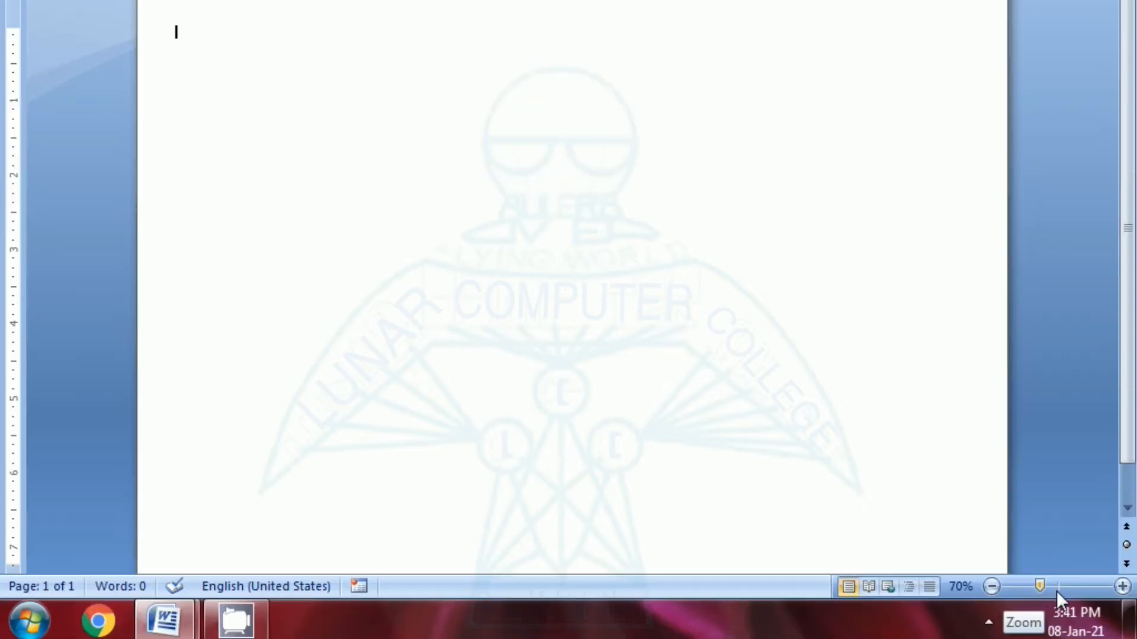
Apply a box page border to the whole document using the thin red vine art design.
{"action": "left_click", "coordinate": [992, 587]}
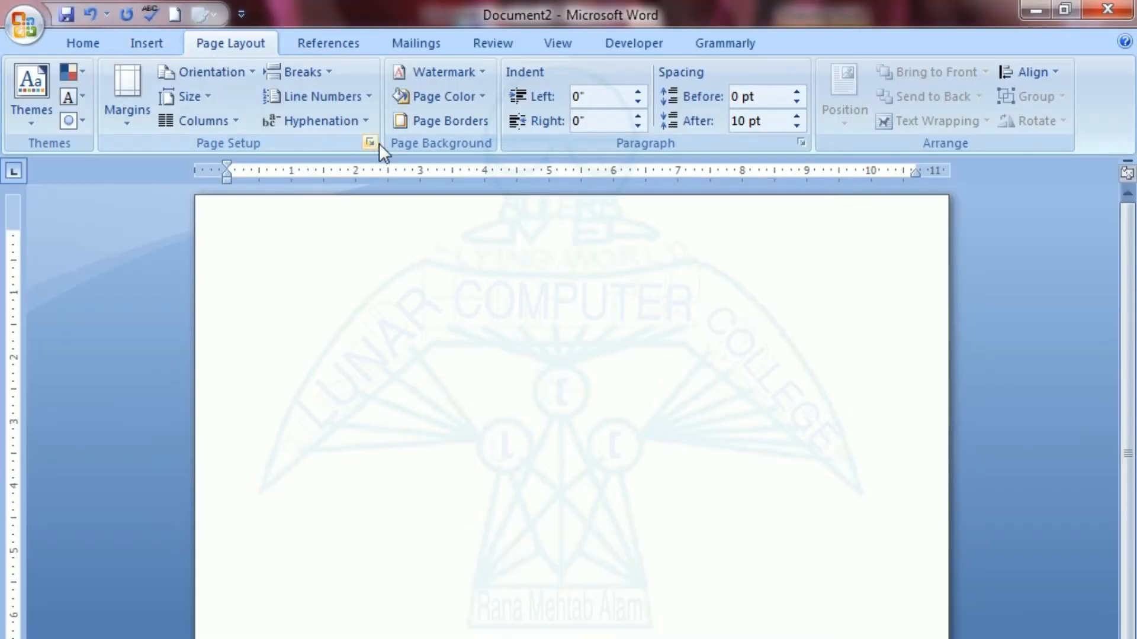
{"action": "left_click", "coordinate": [447, 121]}
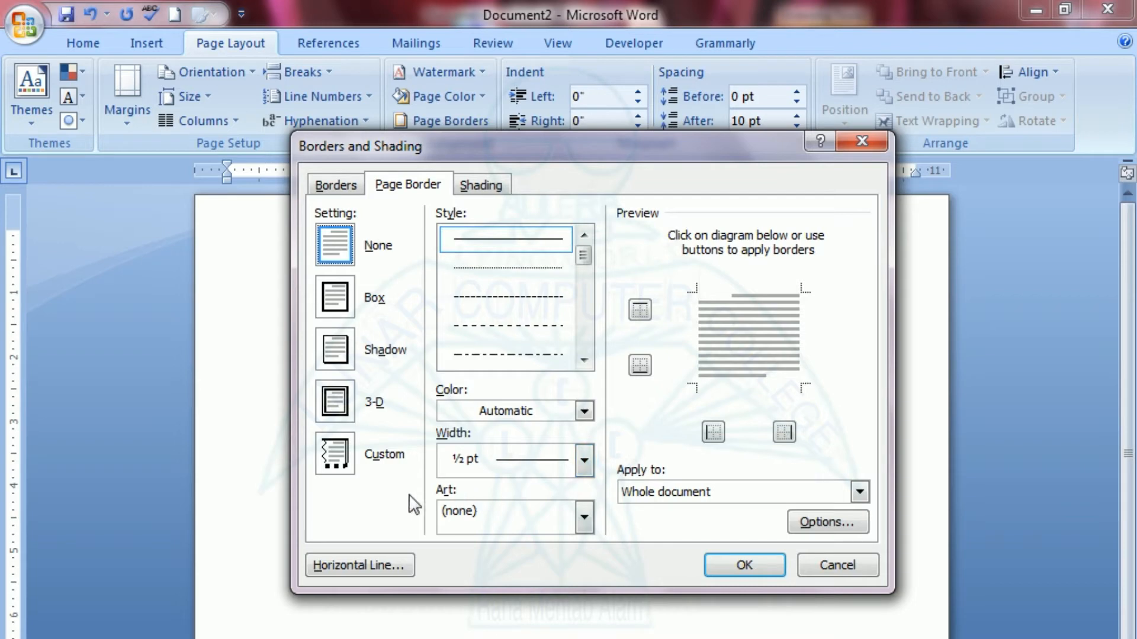
{"action": "left_click", "coordinate": [583, 520]}
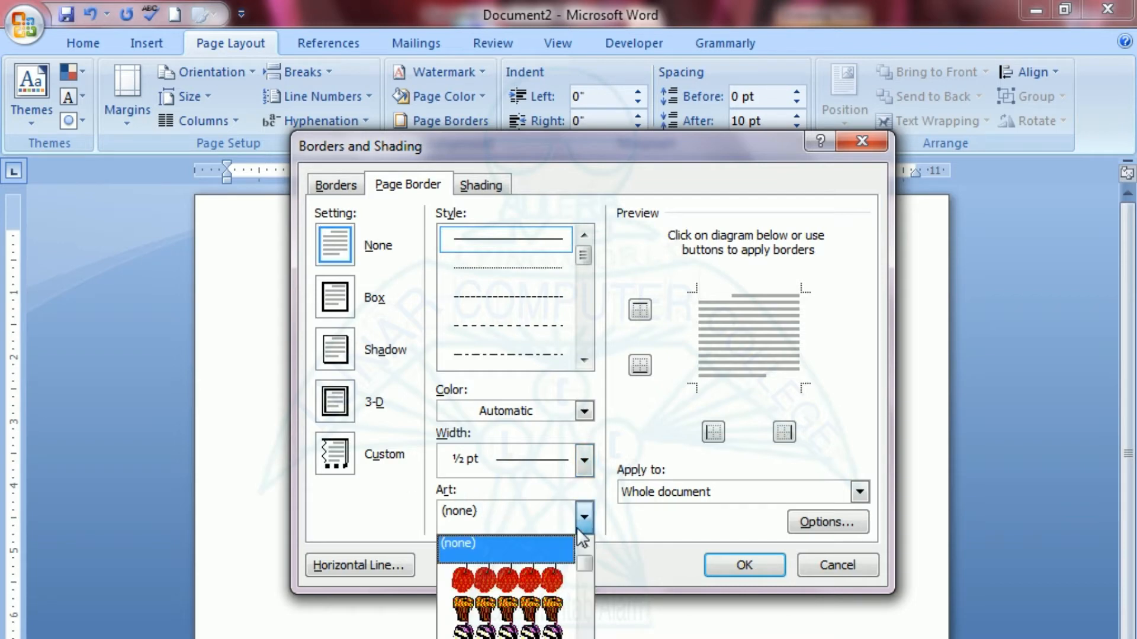
{"action": "scroll", "coordinate": [507, 587], "scroll_direction": "down", "scroll_amount": 5}
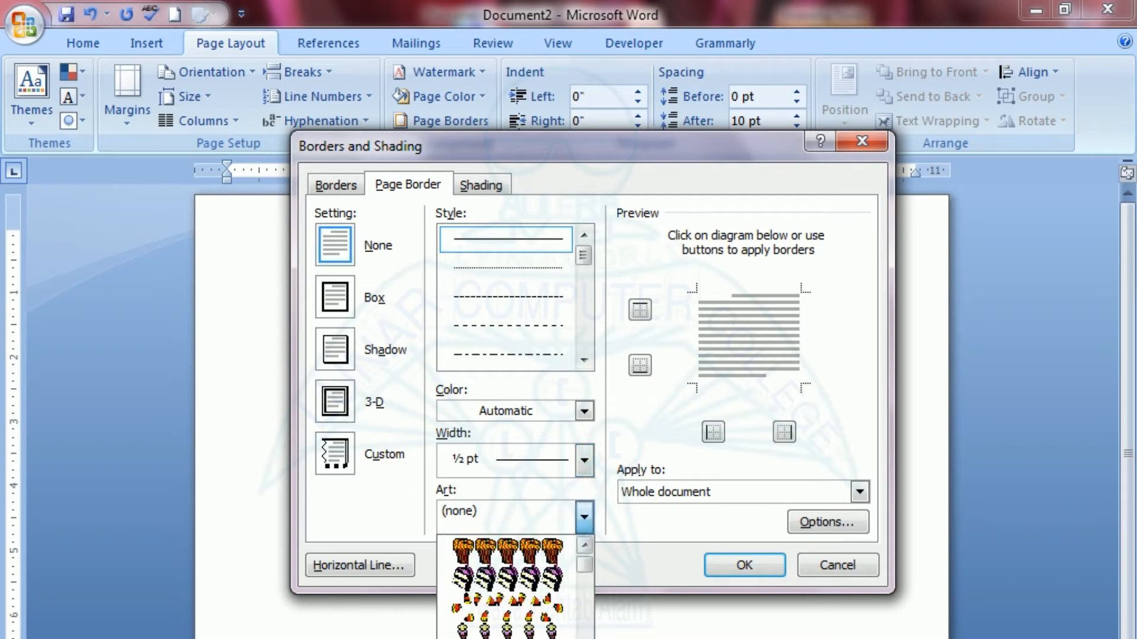
{"action": "scroll", "coordinate": [507, 587], "scroll_direction": "down", "scroll_amount": 6}
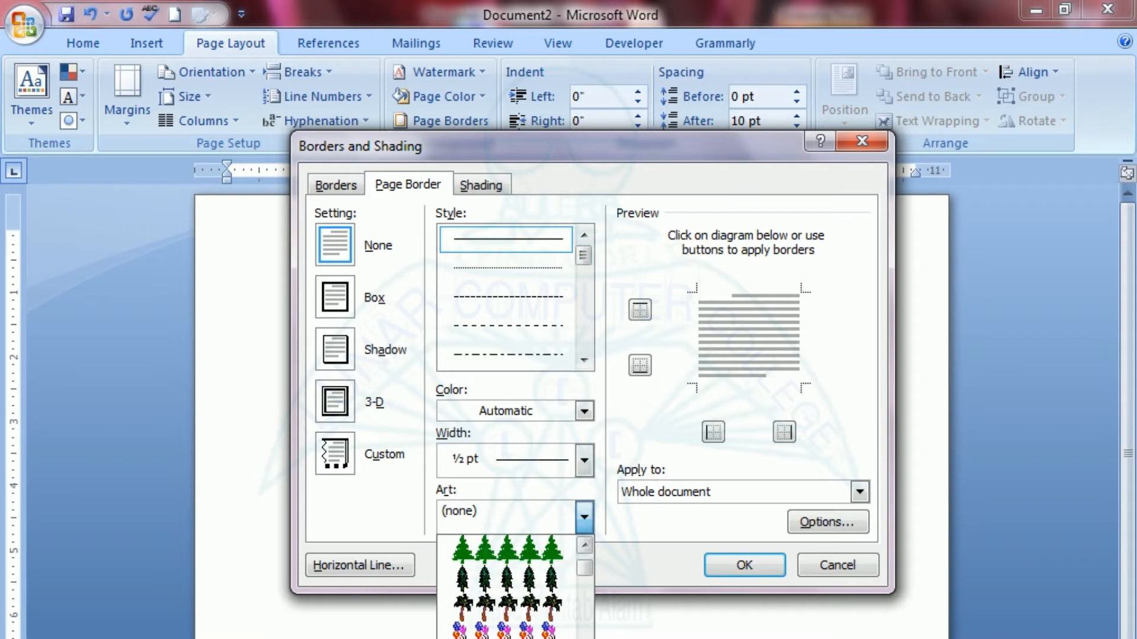
{"action": "scroll", "coordinate": [507, 586], "scroll_direction": "down", "scroll_amount": 6}
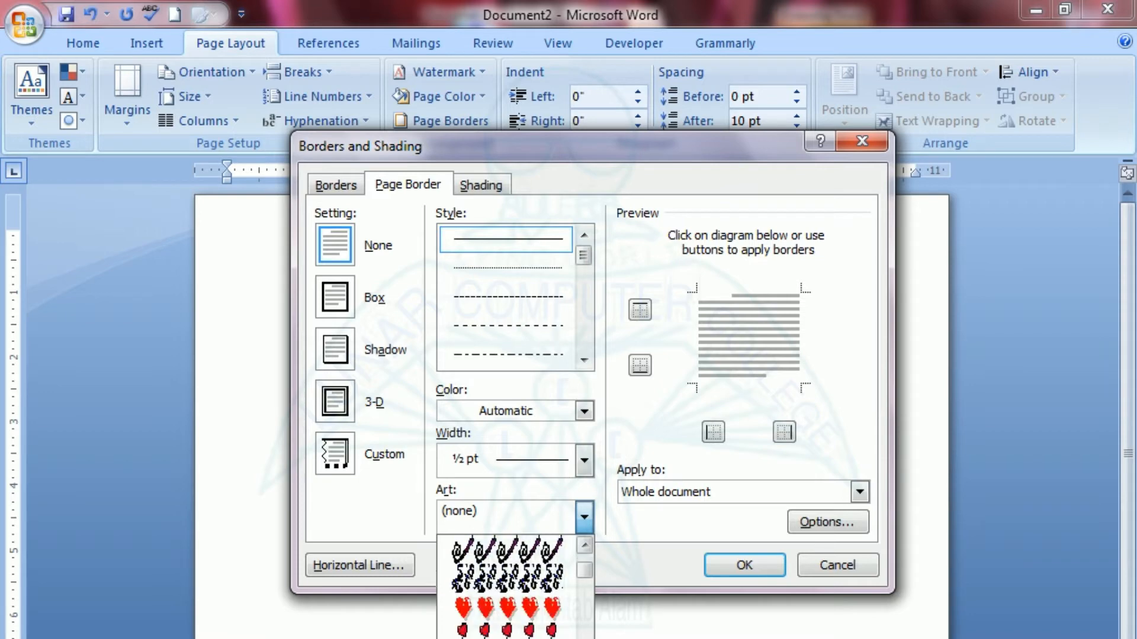
{"action": "scroll", "coordinate": [506, 586], "scroll_direction": "down", "scroll_amount": 6}
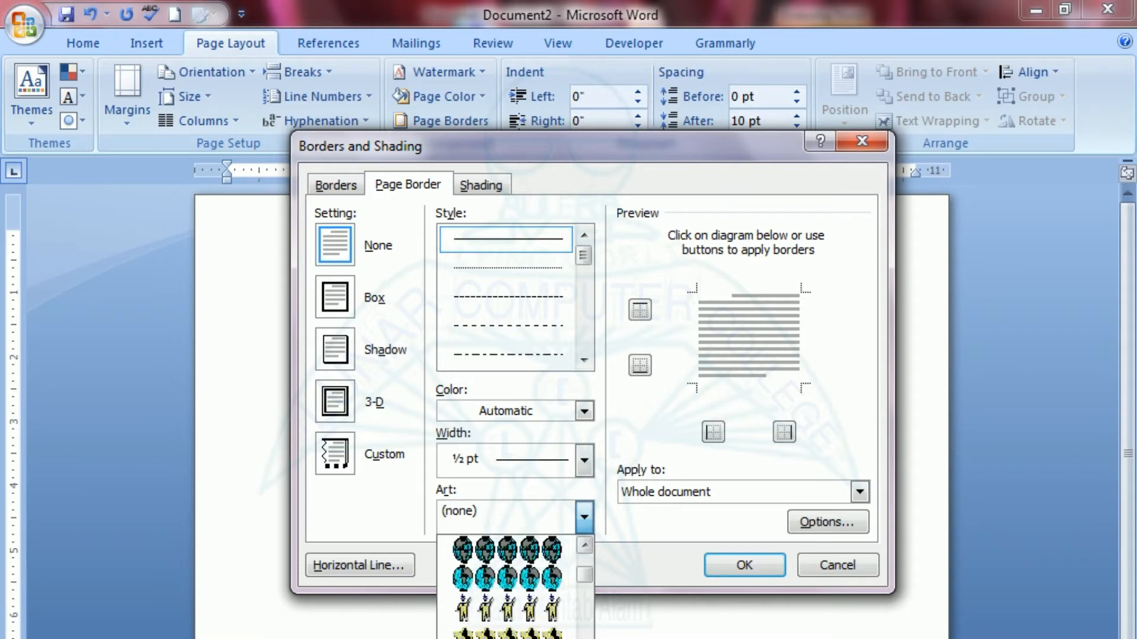
{"action": "scroll", "coordinate": [507, 586], "scroll_direction": "down", "scroll_amount": 6}
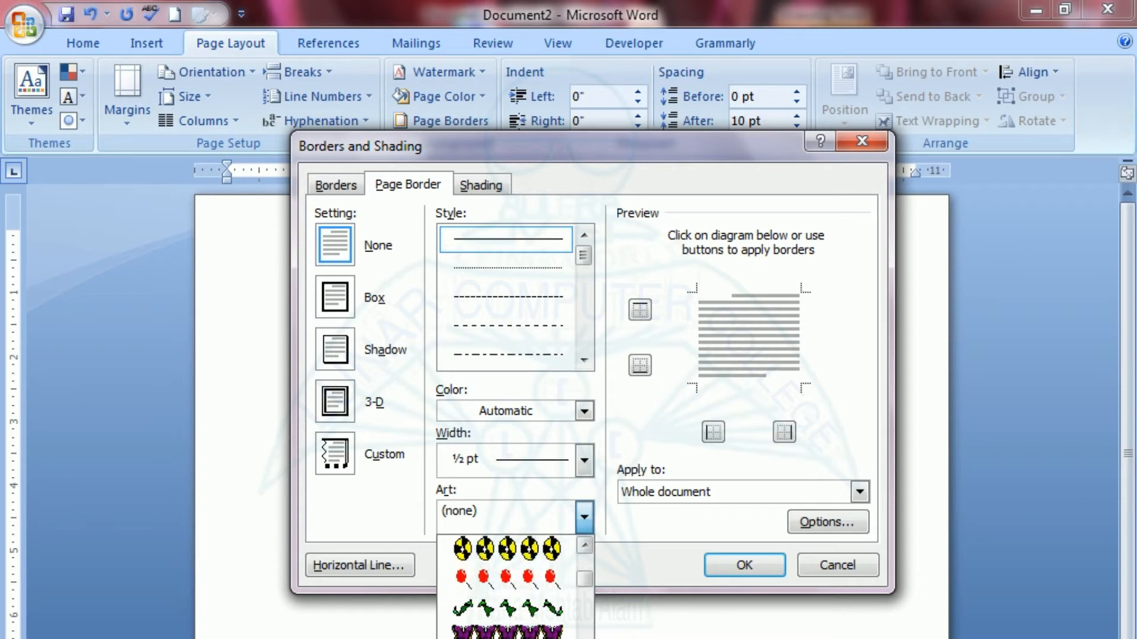
{"action": "scroll", "coordinate": [507, 586], "scroll_direction": "down", "scroll_amount": 6}
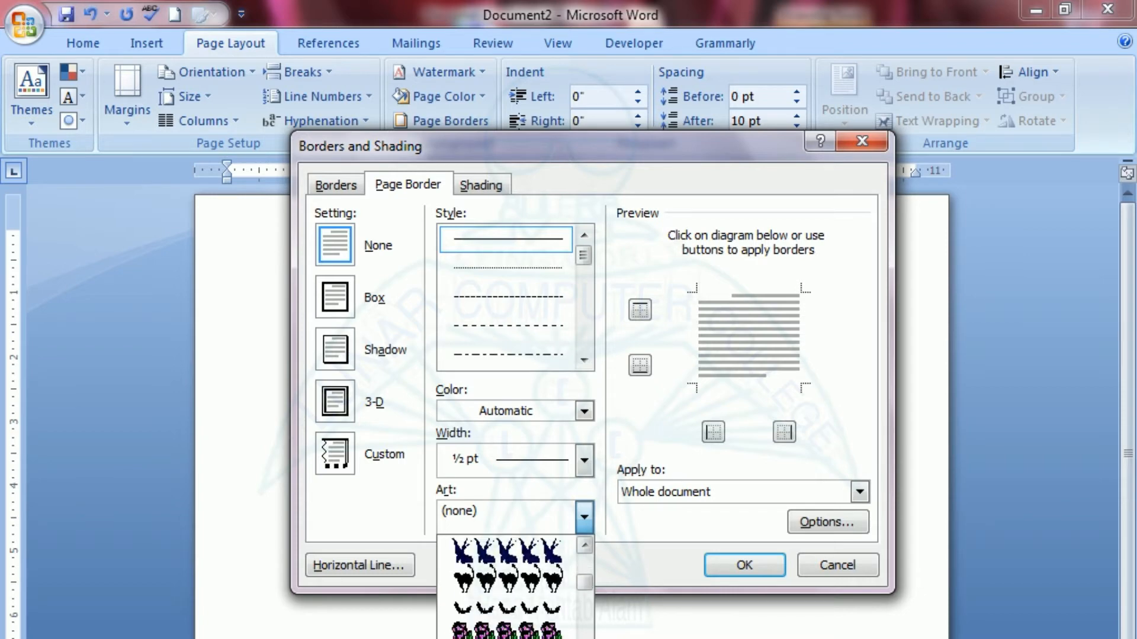
{"action": "scroll", "coordinate": [506, 587], "scroll_direction": "down", "scroll_amount": 1}
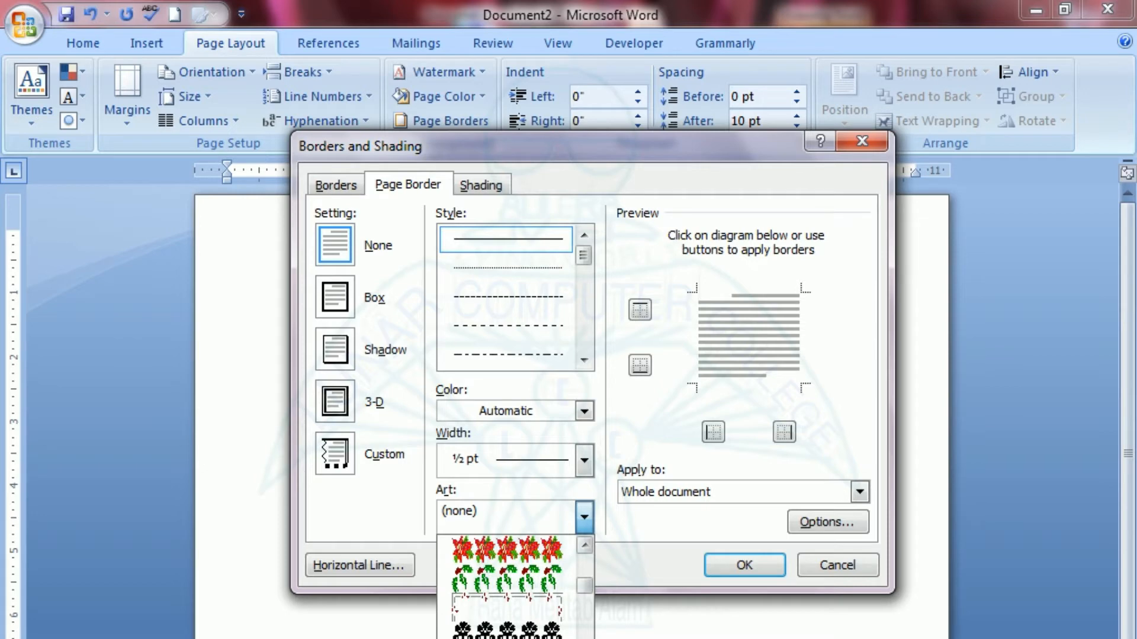
{"action": "scroll", "coordinate": [507, 586], "scroll_direction": "down", "scroll_amount": 1}
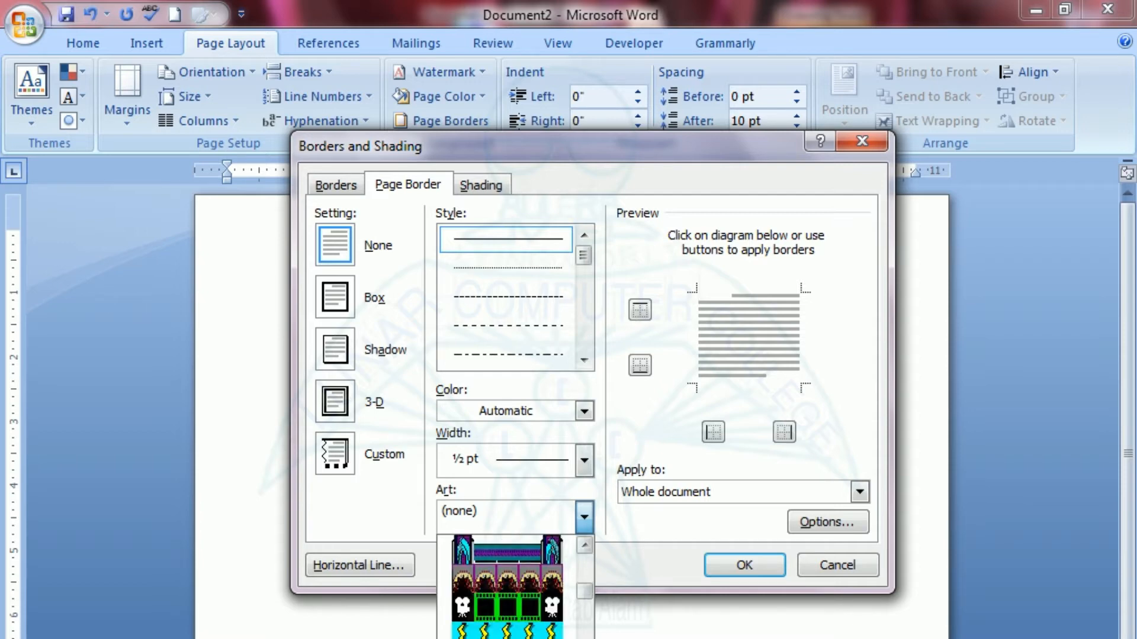
{"action": "scroll", "coordinate": [507, 587], "scroll_direction": "down", "scroll_amount": 4}
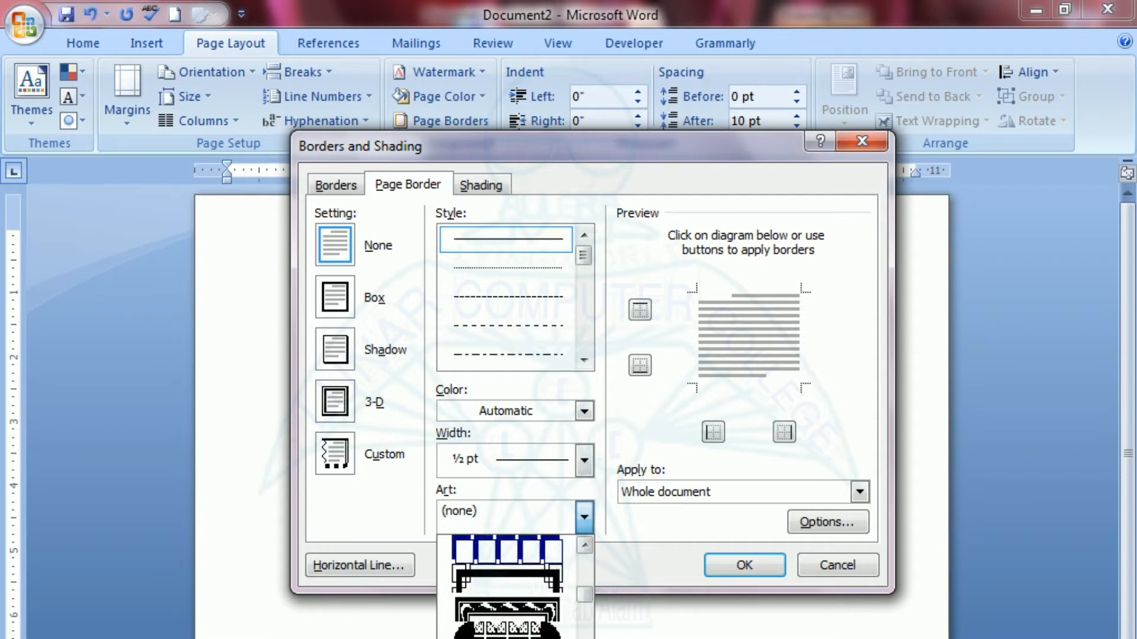
{"action": "scroll", "coordinate": [506, 586], "scroll_direction": "down", "scroll_amount": 2}
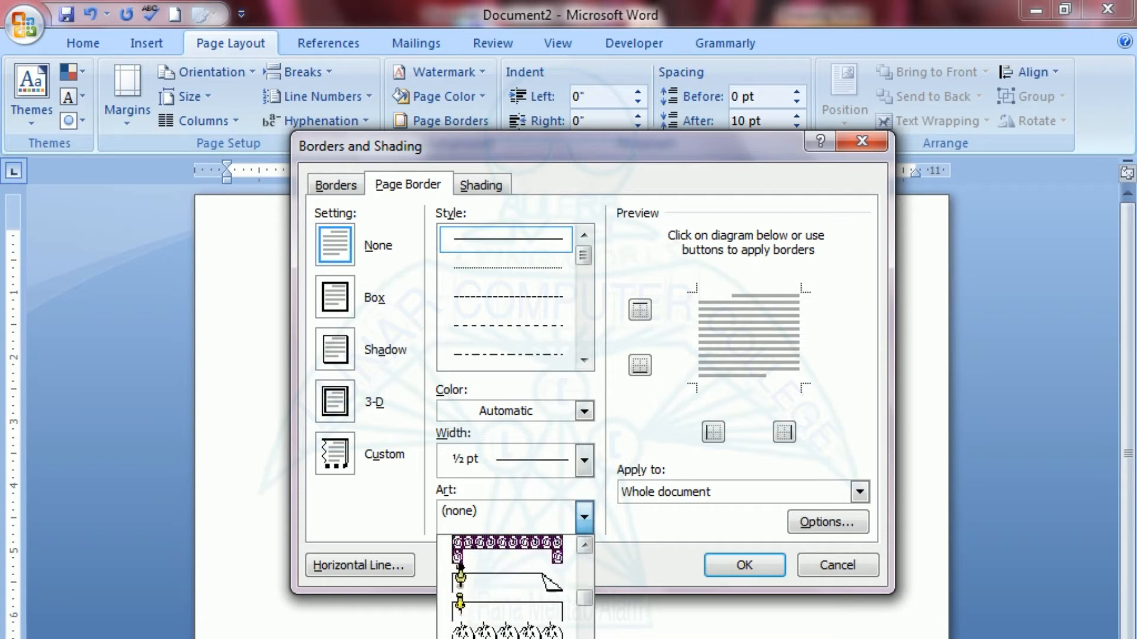
{"action": "scroll", "coordinate": [507, 587], "scroll_direction": "down", "scroll_amount": 6}
{"action": "scroll", "coordinate": [507, 586], "scroll_direction": "down", "scroll_amount": 6}
{"action": "scroll", "coordinate": [506, 586], "scroll_direction": "down", "scroll_amount": 6}
{"action": "scroll", "coordinate": [506, 586], "scroll_direction": "down", "scroll_amount": 6}
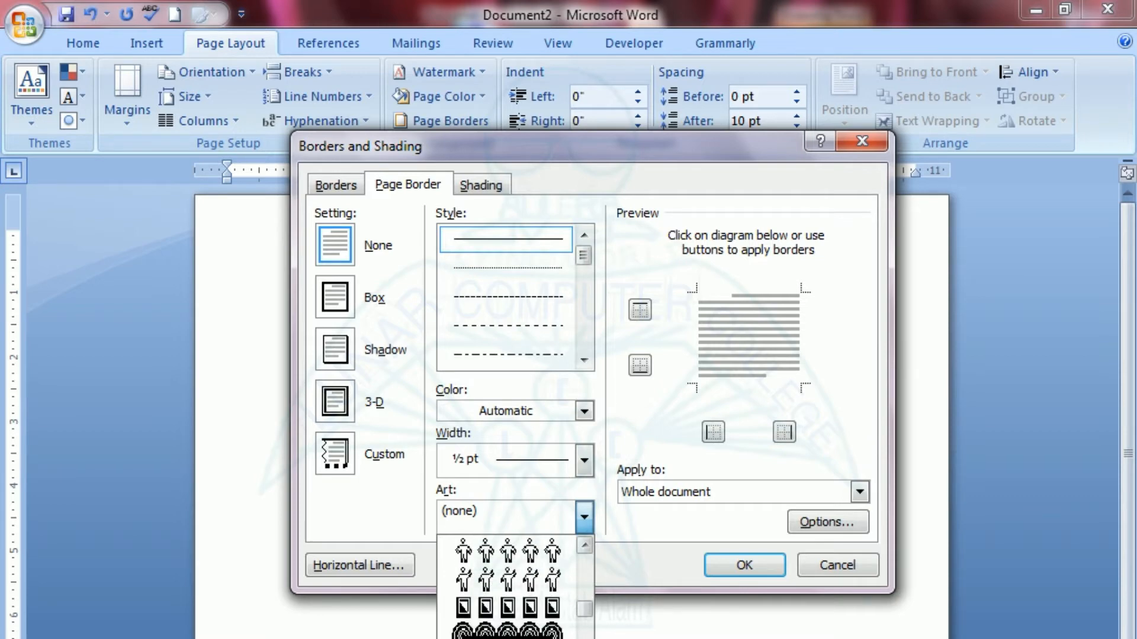
{"action": "scroll", "coordinate": [506, 586], "scroll_direction": "down", "scroll_amount": 6}
{"action": "scroll", "coordinate": [506, 586], "scroll_direction": "down", "scroll_amount": 6}
{"action": "scroll", "coordinate": [506, 586], "scroll_direction": "down", "scroll_amount": 2}
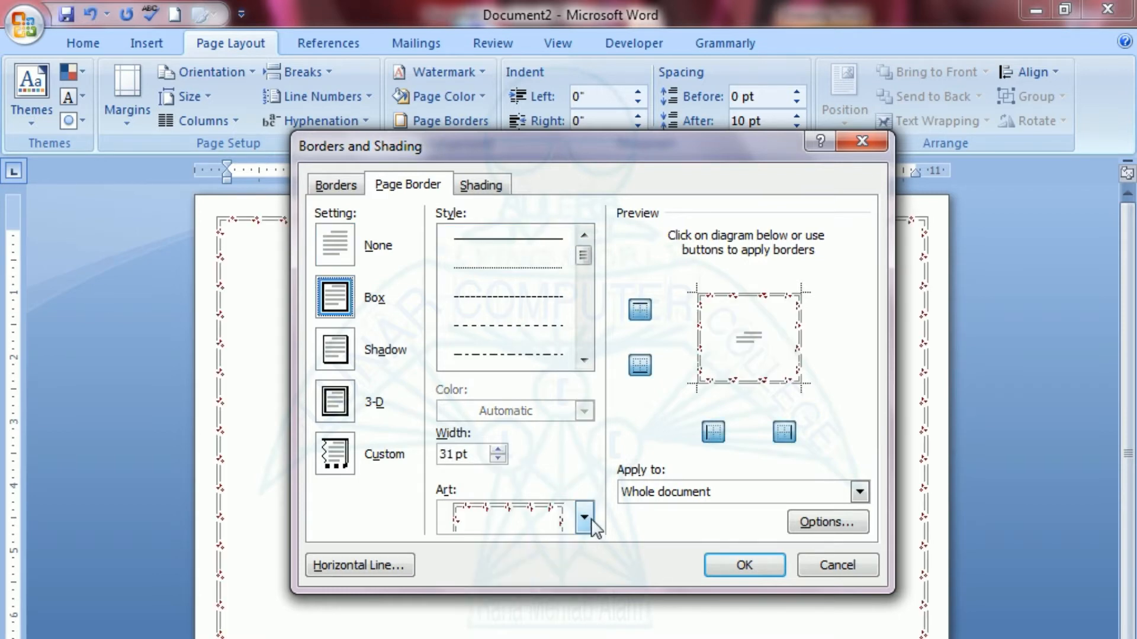
Change the page border art to the black flower design just below the thin red vine design.
{"action": "left_click", "coordinate": [591, 521]}
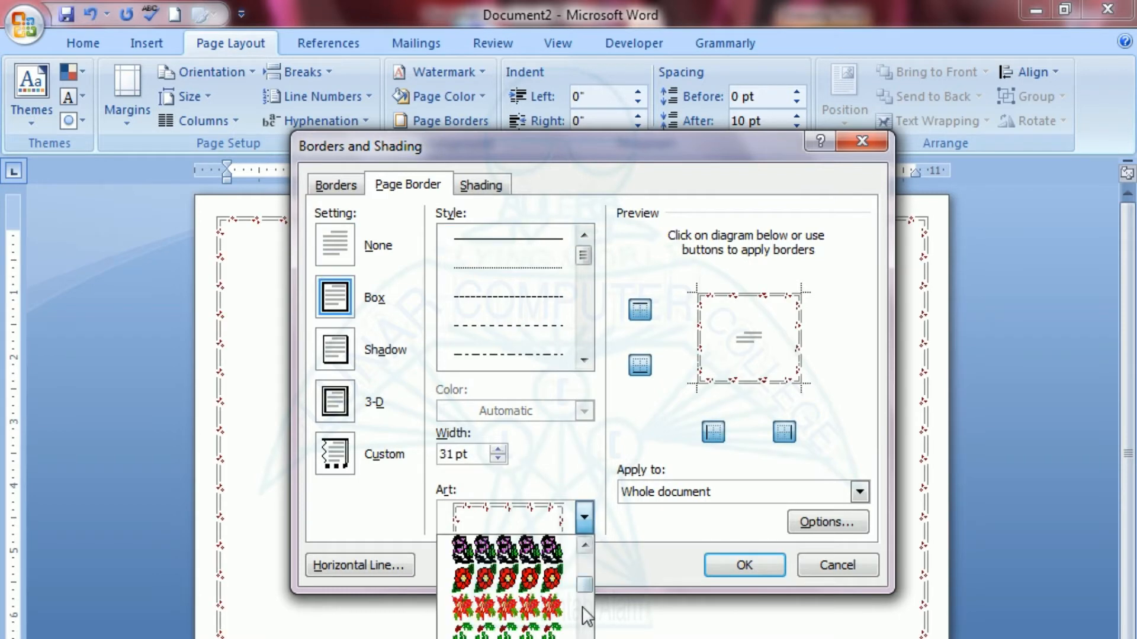
{"action": "scroll", "coordinate": [587, 616], "scroll_direction": "down", "scroll_amount": 2}
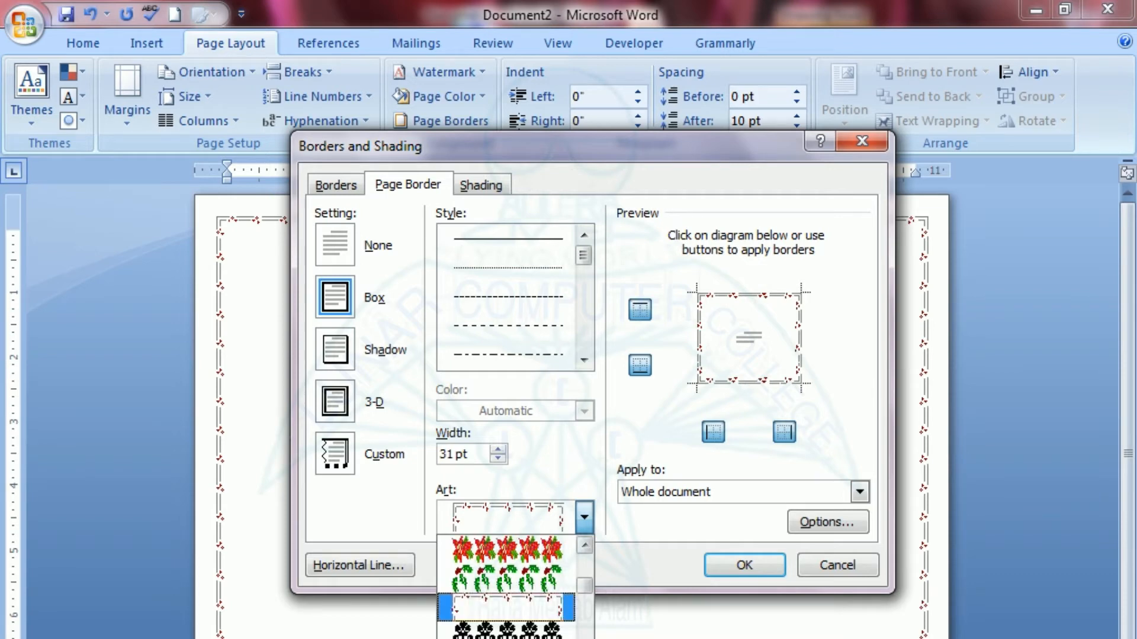
{"action": "scroll", "coordinate": [507, 586], "scroll_direction": "down", "scroll_amount": 1}
{"action": "left_click", "coordinate": [538, 610]}
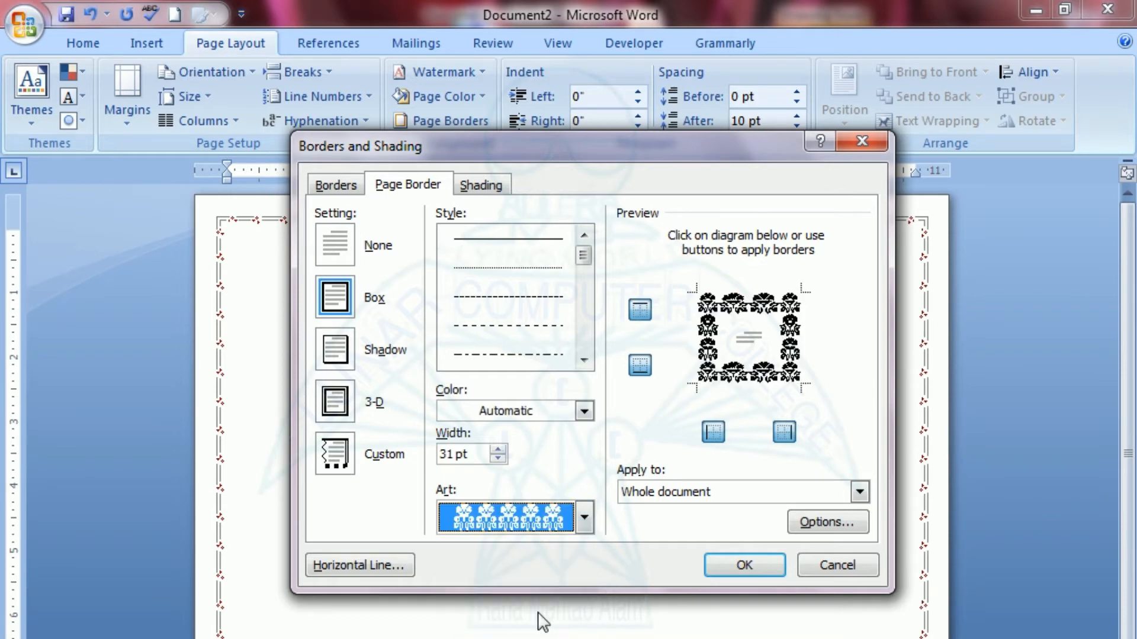
Reduce the width of the flower page border to 20 pt.
{"action": "left_click", "coordinate": [498, 458]}
{"action": "left_click", "coordinate": [498, 458]}
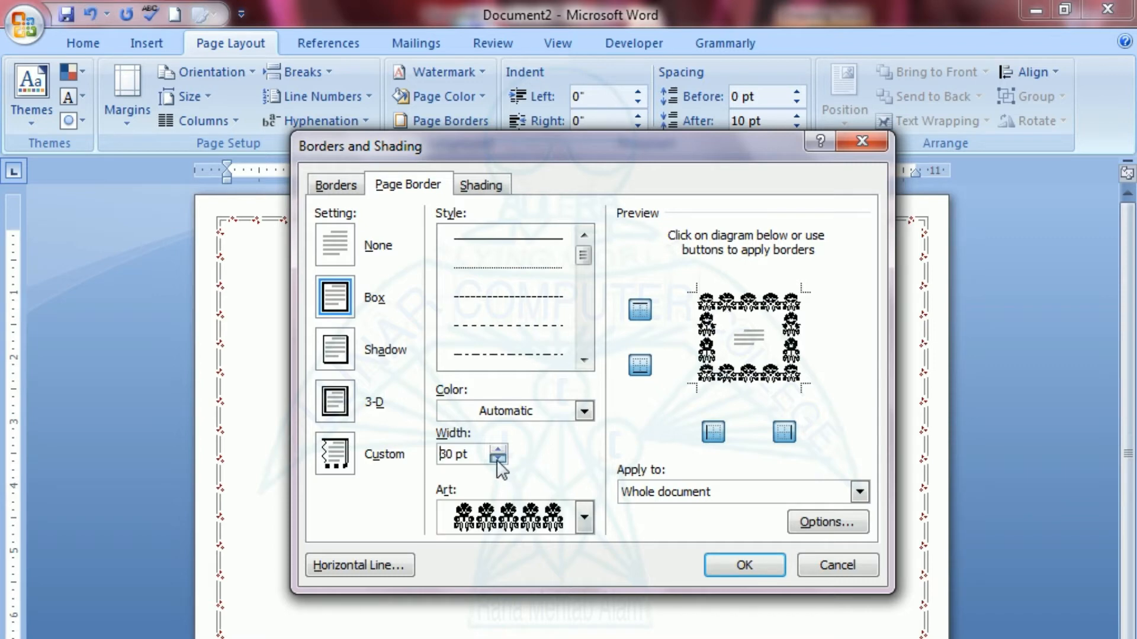
{"action": "left_click", "coordinate": [498, 459]}
{"action": "left_click", "coordinate": [498, 458]}
{"action": "left_click", "coordinate": [498, 458]}
{"action": "left_click", "coordinate": [498, 458]}
{"action": "left_click", "coordinate": [498, 459]}
{"action": "left_click", "coordinate": [498, 459]}
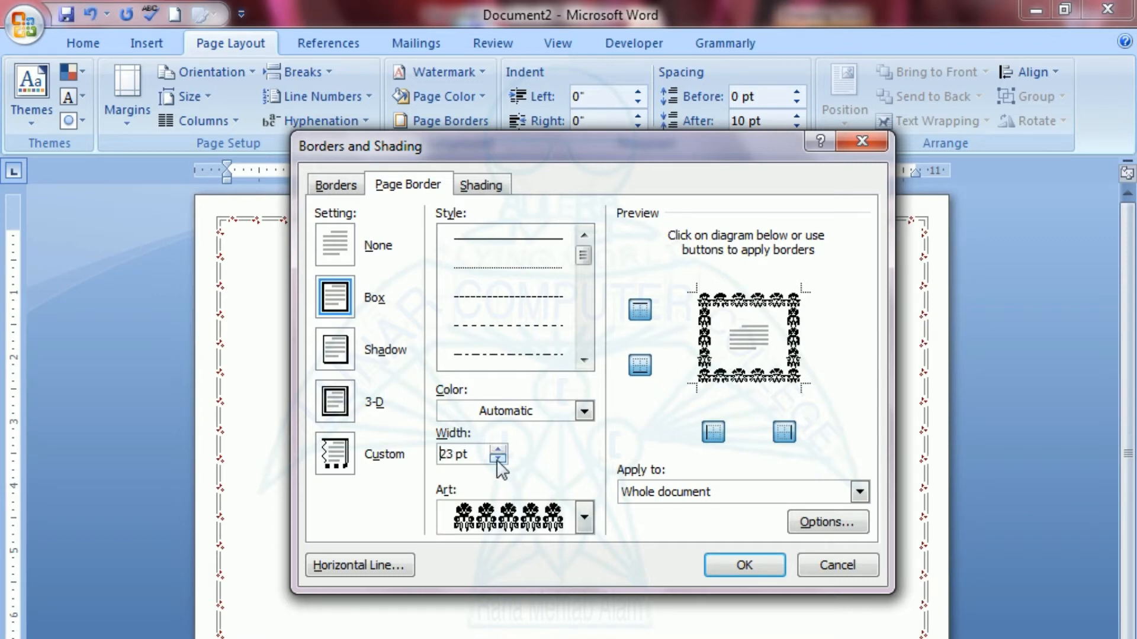
{"action": "left_click", "coordinate": [498, 459]}
{"action": "left_click", "coordinate": [498, 459]}
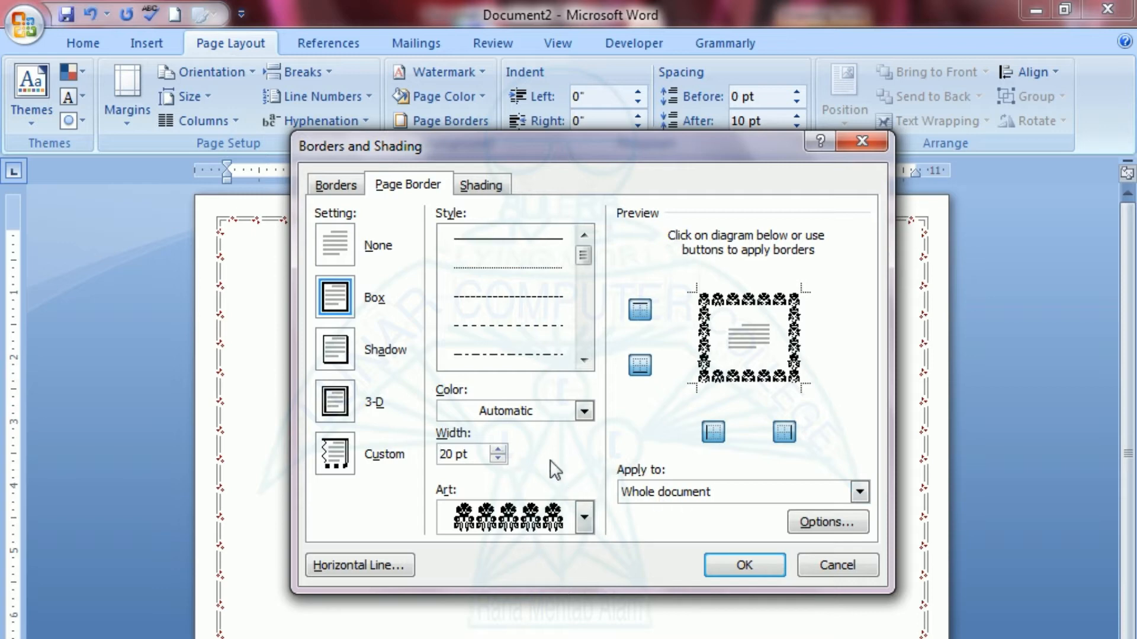
Color the flower page border with the standard light blue and apply it to the whole document.
{"action": "left_click", "coordinate": [583, 412]}
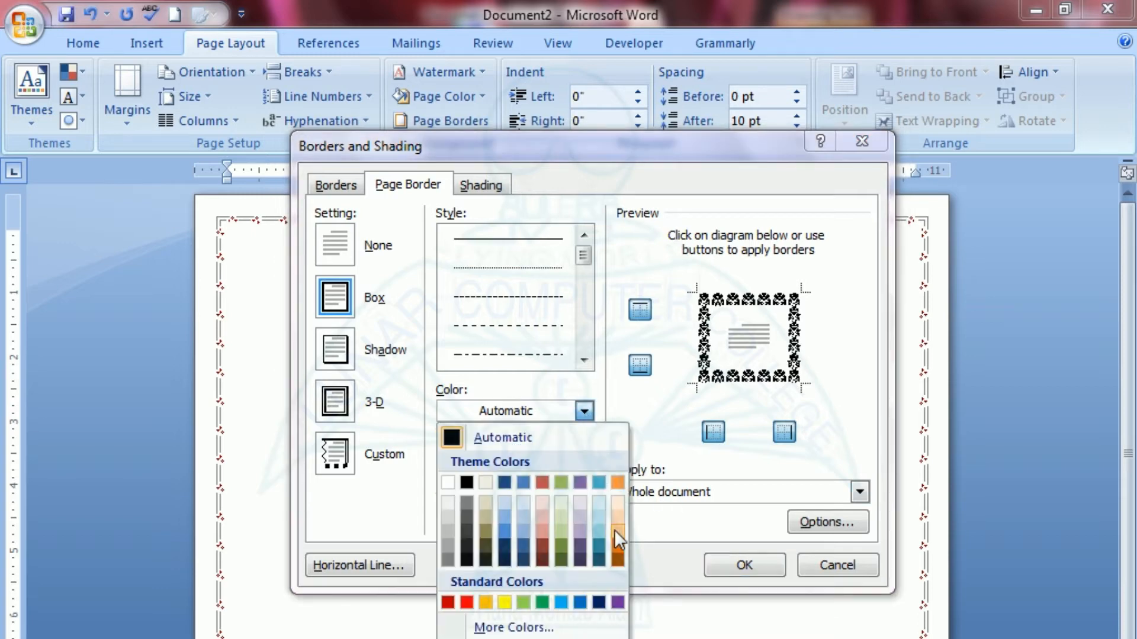
{"action": "left_click", "coordinate": [561, 602]}
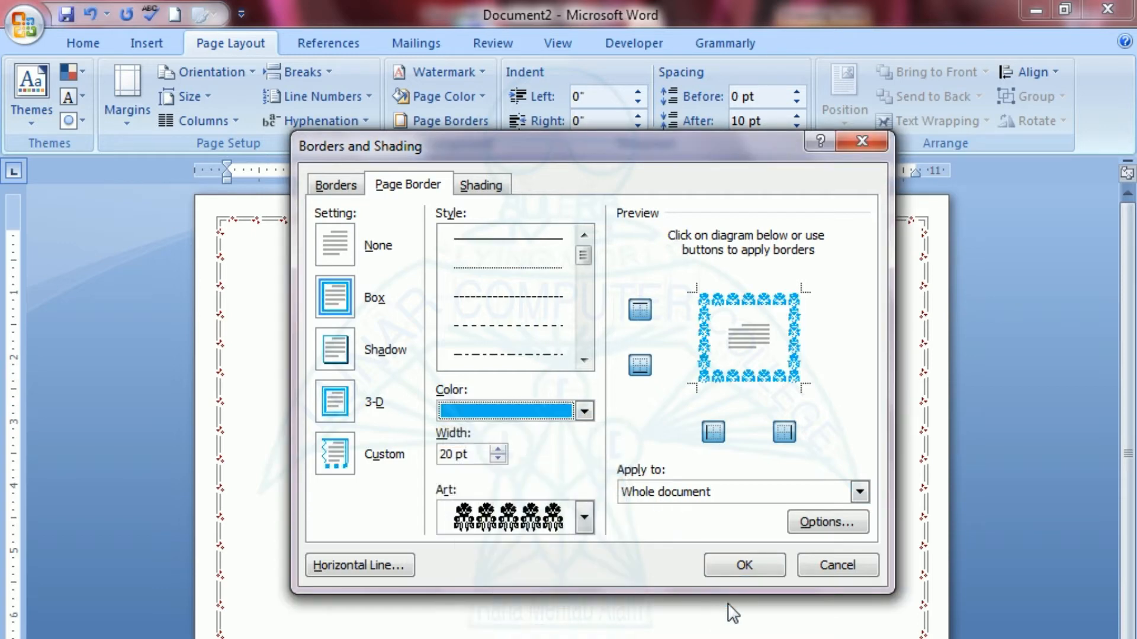
{"action": "left_click", "coordinate": [739, 569]}
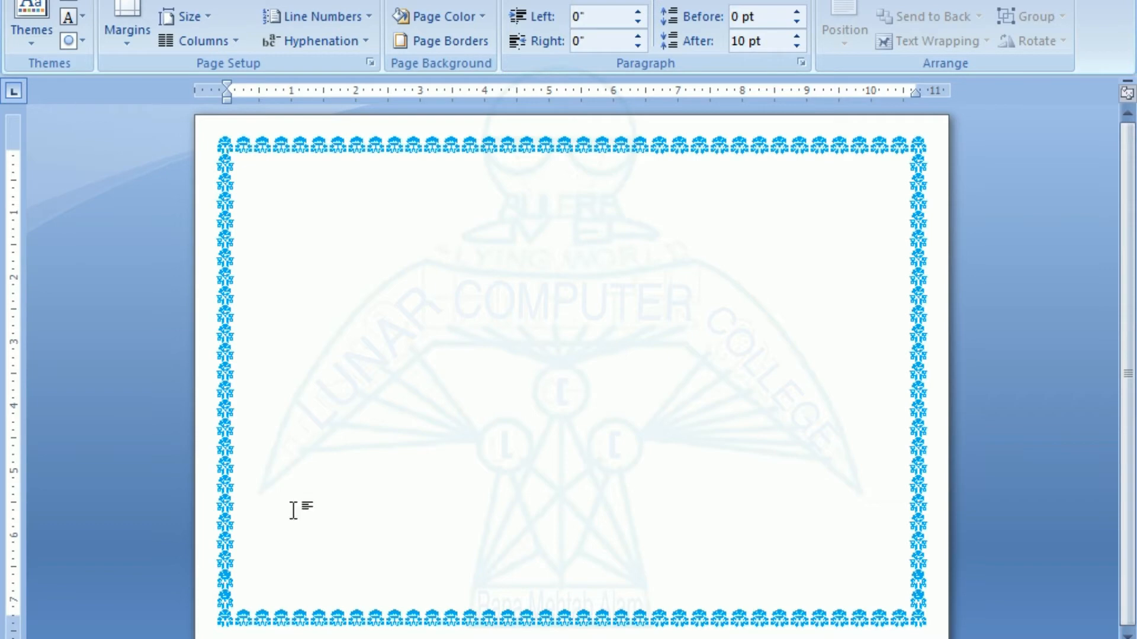
{"action": "left_click", "coordinate": [440, 16]}
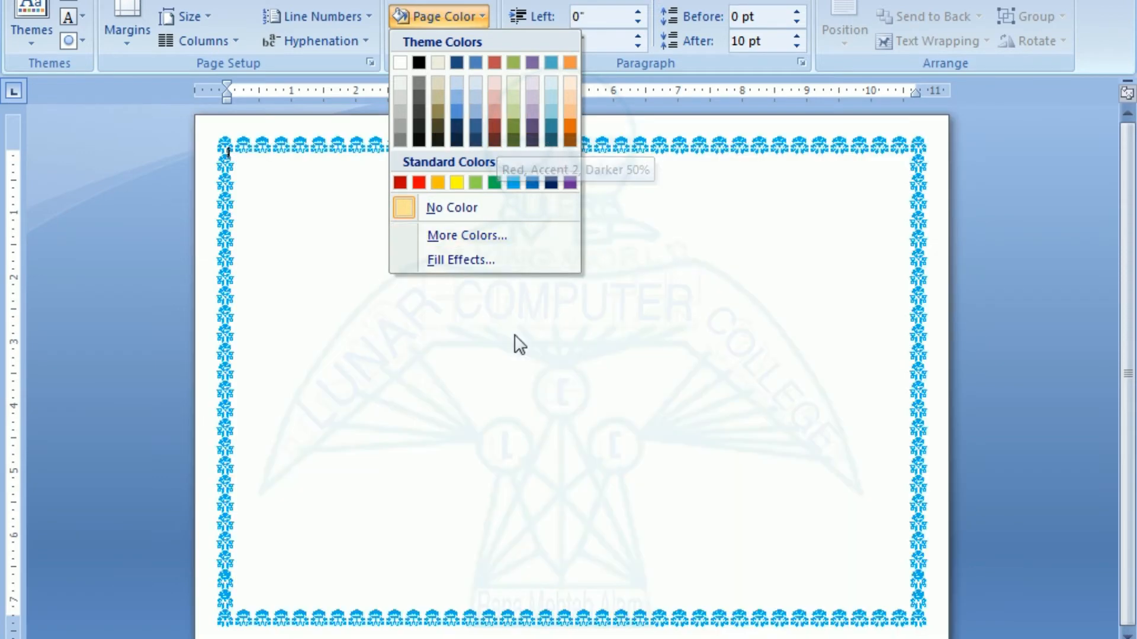
{"action": "left_click", "coordinate": [515, 343]}
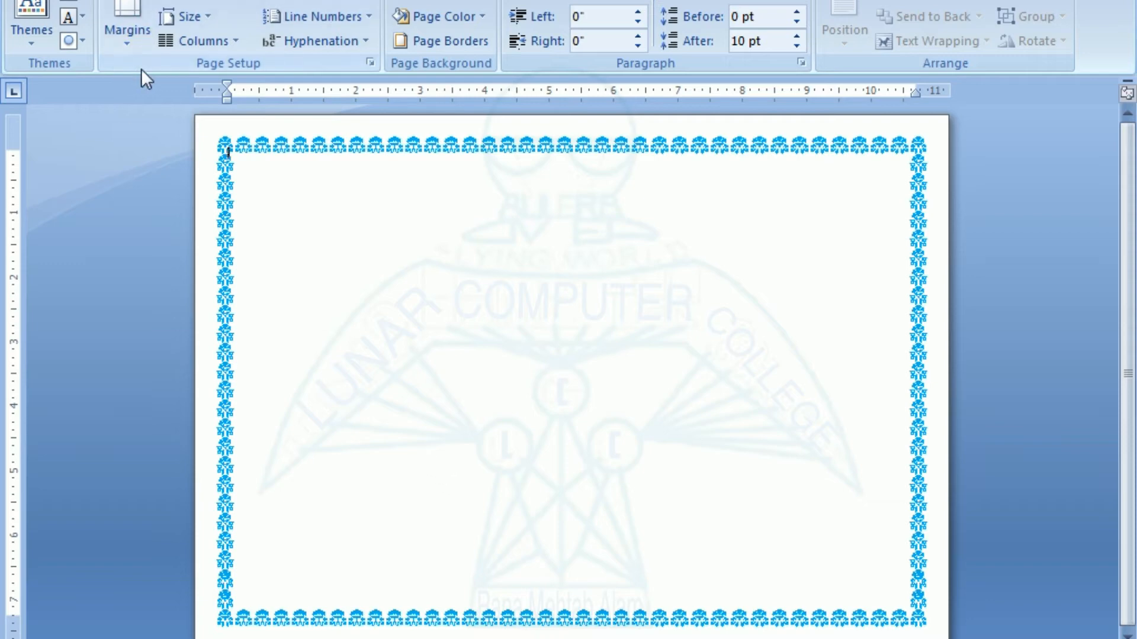
Draw a rectangle about 10.6" wide and 7.12" high that fills the area inside the blue flower border.
{"action": "left_click", "coordinate": [128, 1]}
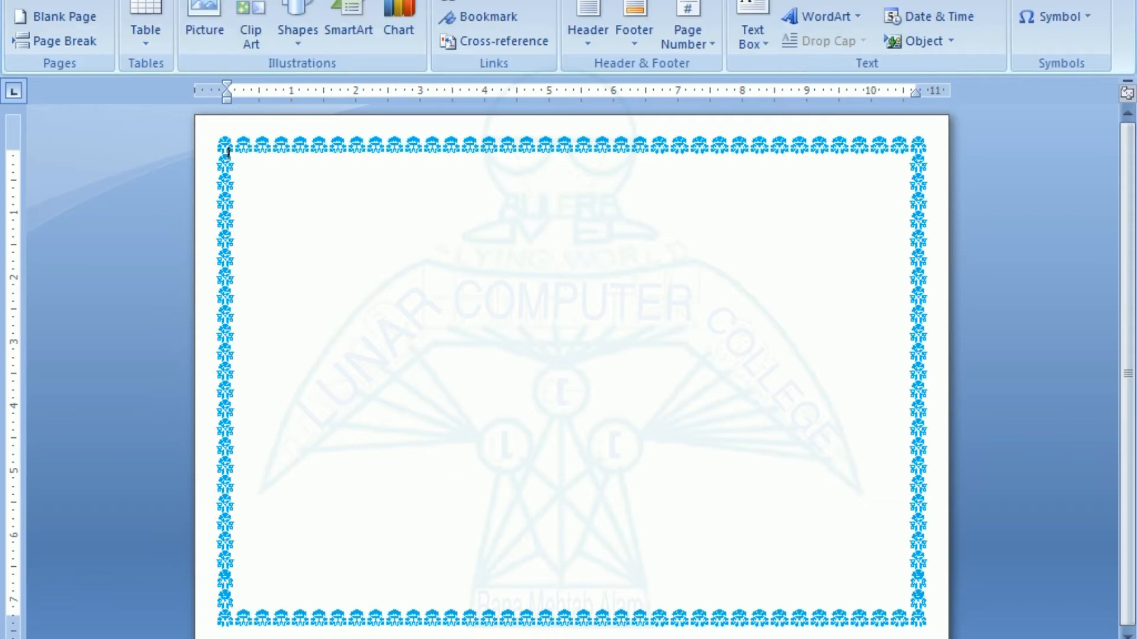
{"action": "left_click", "coordinate": [299, 41]}
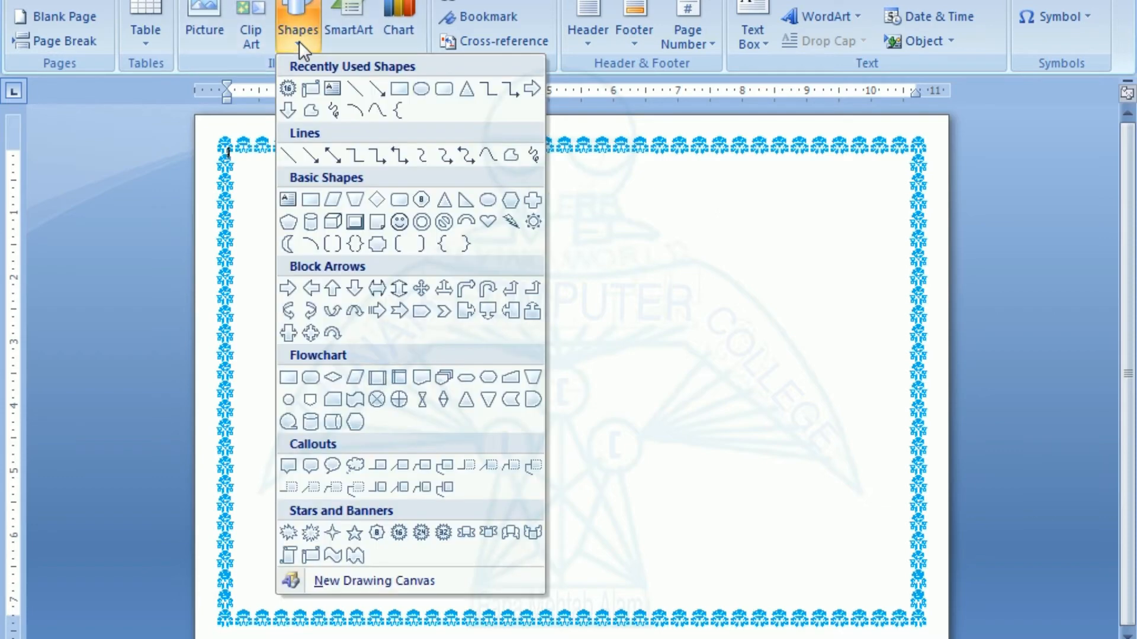
{"action": "left_click", "coordinate": [394, 87]}
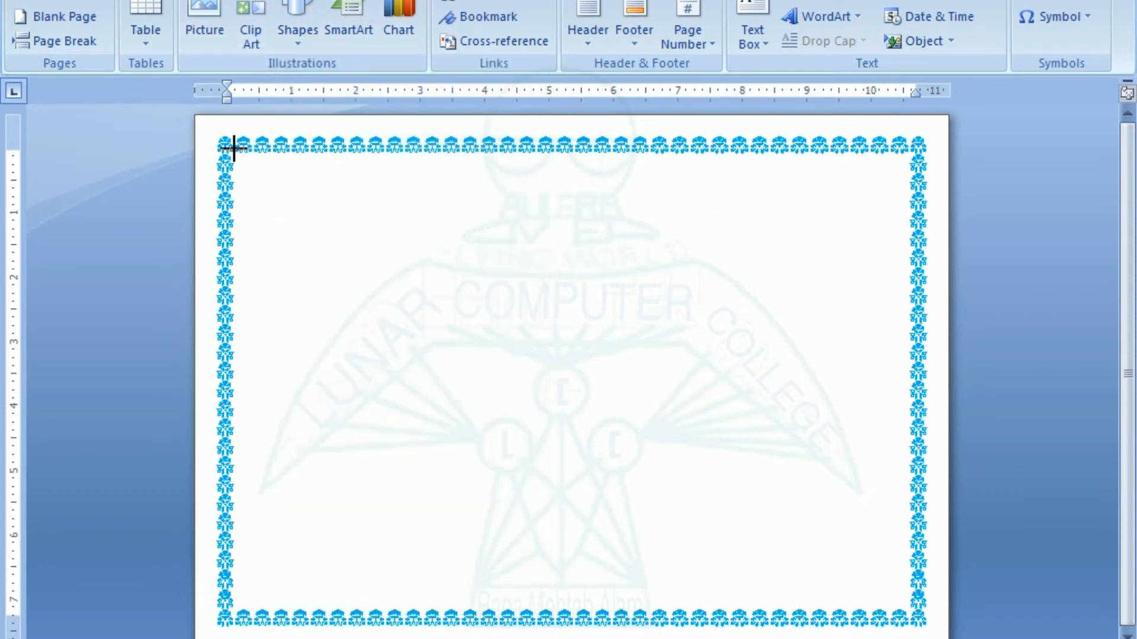
{"action": "left_click_drag", "start_coordinate": [228, 153], "coordinate": [912, 612]}
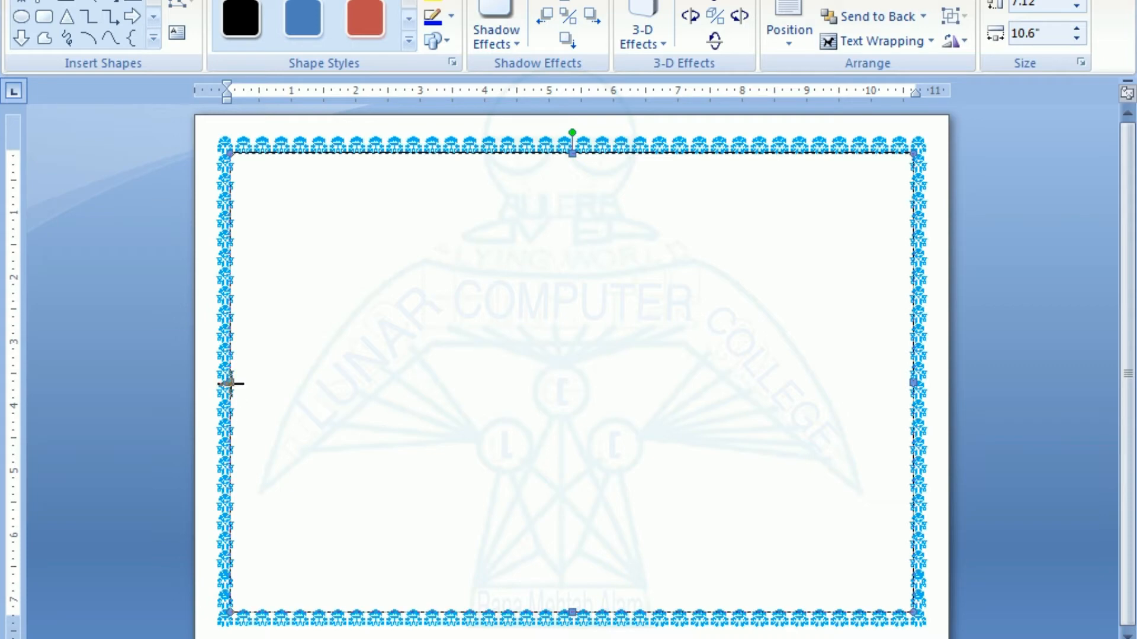
Trim the rectangle to about 10.52" wide and 7" high so it fits just inside the flower border.
{"action": "left_click_drag", "start_coordinate": [232, 384], "coordinate": [234, 385]}
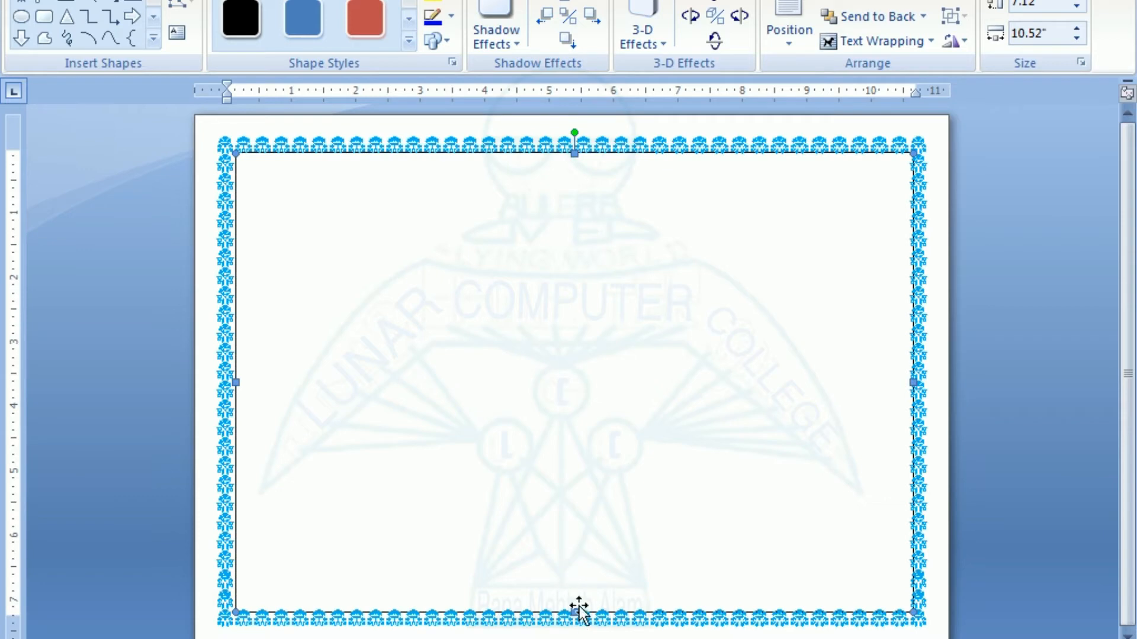
{"action": "left_click_drag", "start_coordinate": [574, 610], "coordinate": [572, 605]}
{"action": "mouse_move", "coordinate": [912, 377]}
{"action": "left_mouse_down"}
{"action": "mouse_move", "coordinate": [896, 375]}
{"action": "mouse_move", "coordinate": [912, 379]}
{"action": "left_mouse_up"}
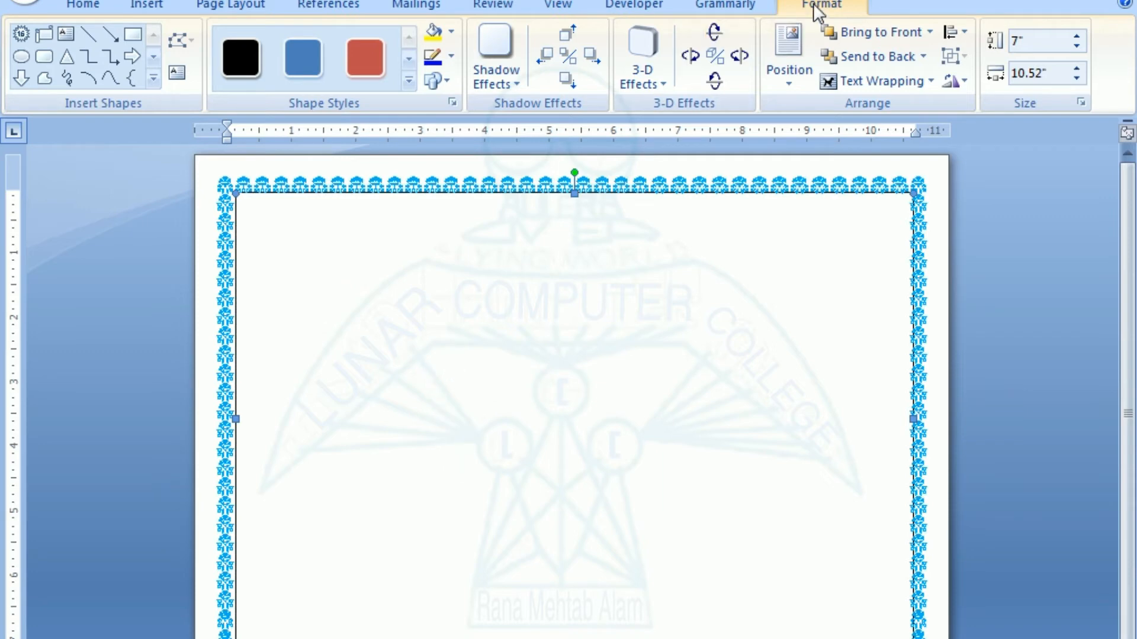
Fill the rectangle with the light gray speckled texture found just below green marble.
{"action": "left_click", "coordinate": [451, 33]}
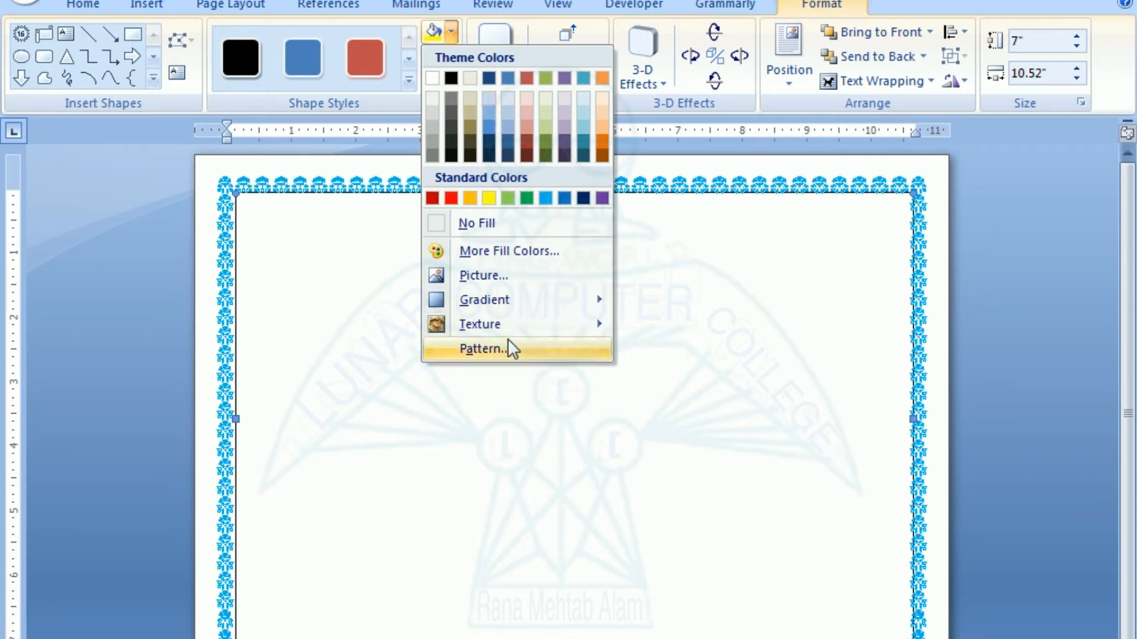
{"action": "mouse_move", "coordinate": [507, 330]}
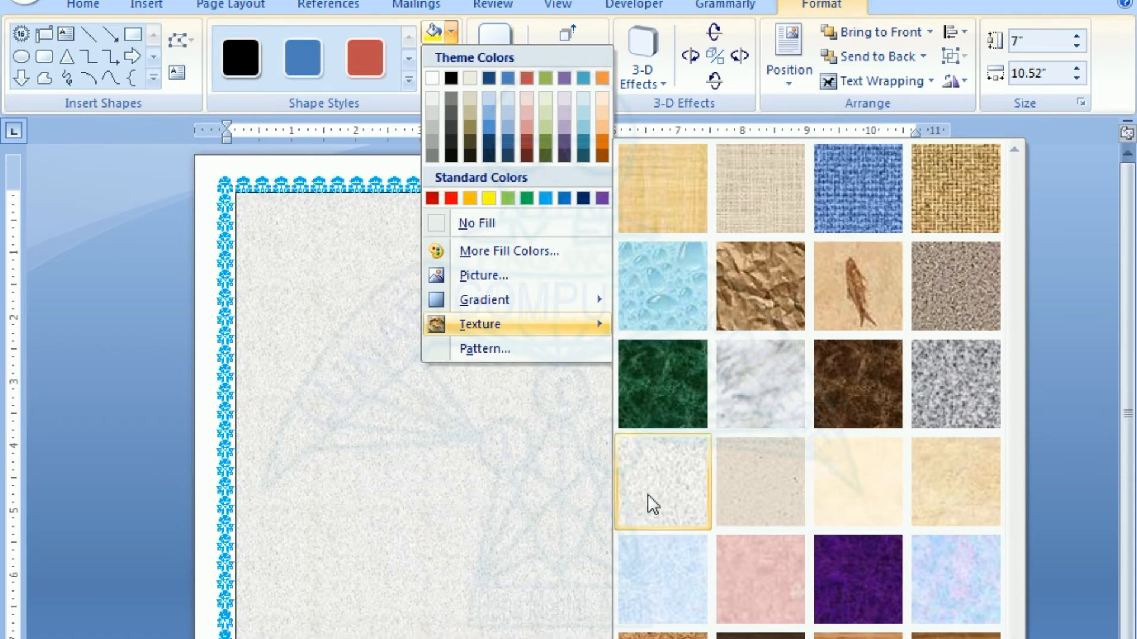
{"action": "left_click", "coordinate": [648, 495]}
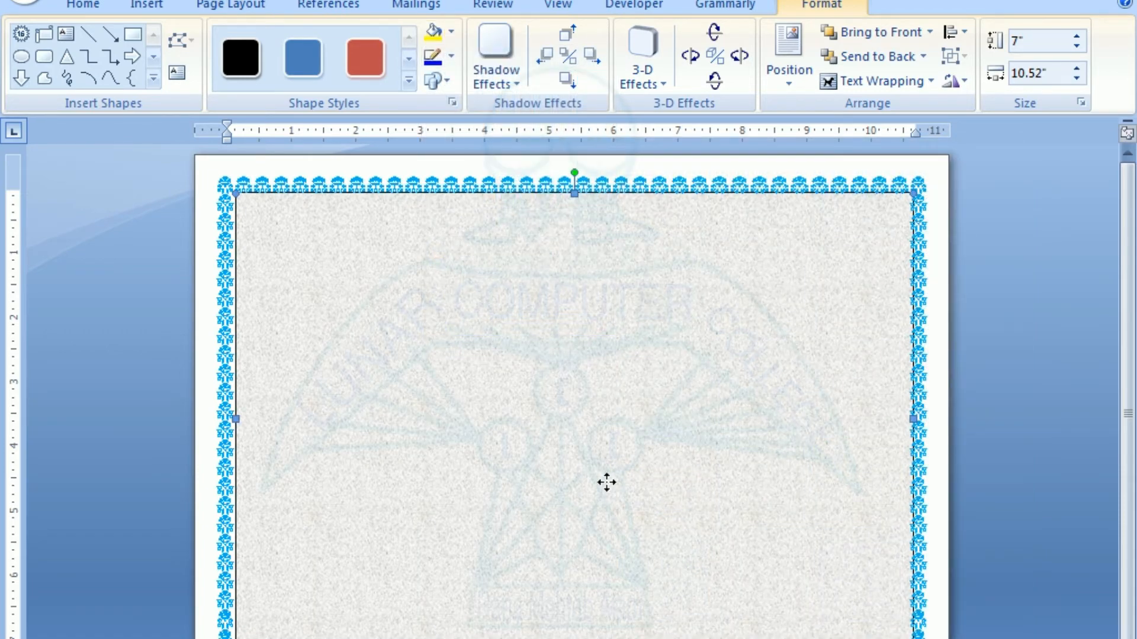
{"action": "left_click", "coordinate": [151, 404]}
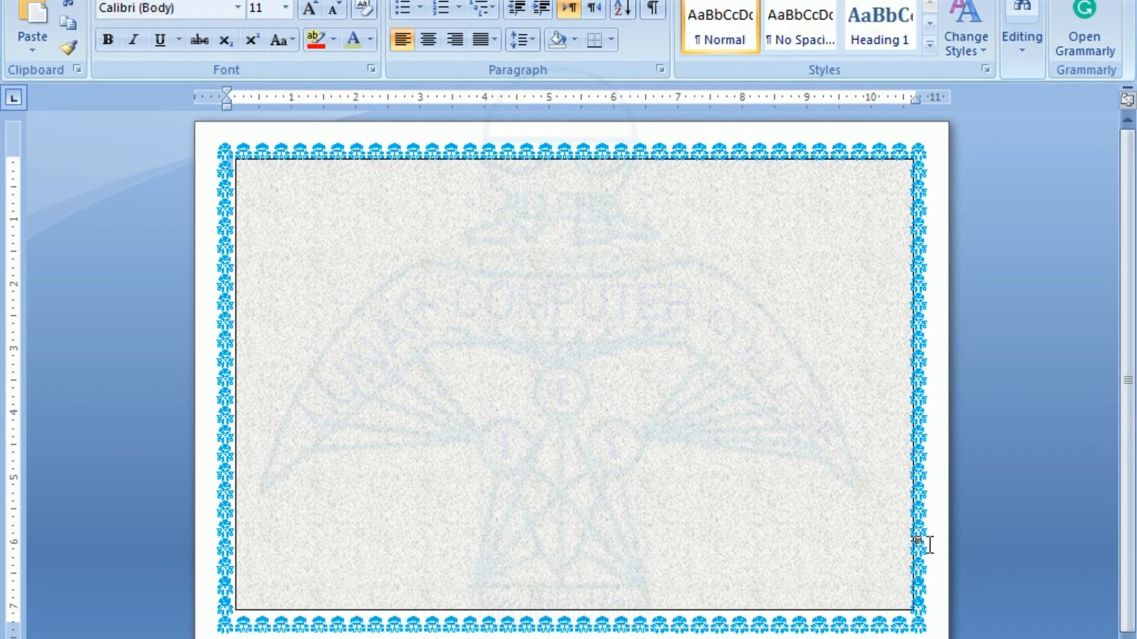
Remove the outline from the textured rectangle.
{"action": "left_click", "coordinate": [507, 520]}
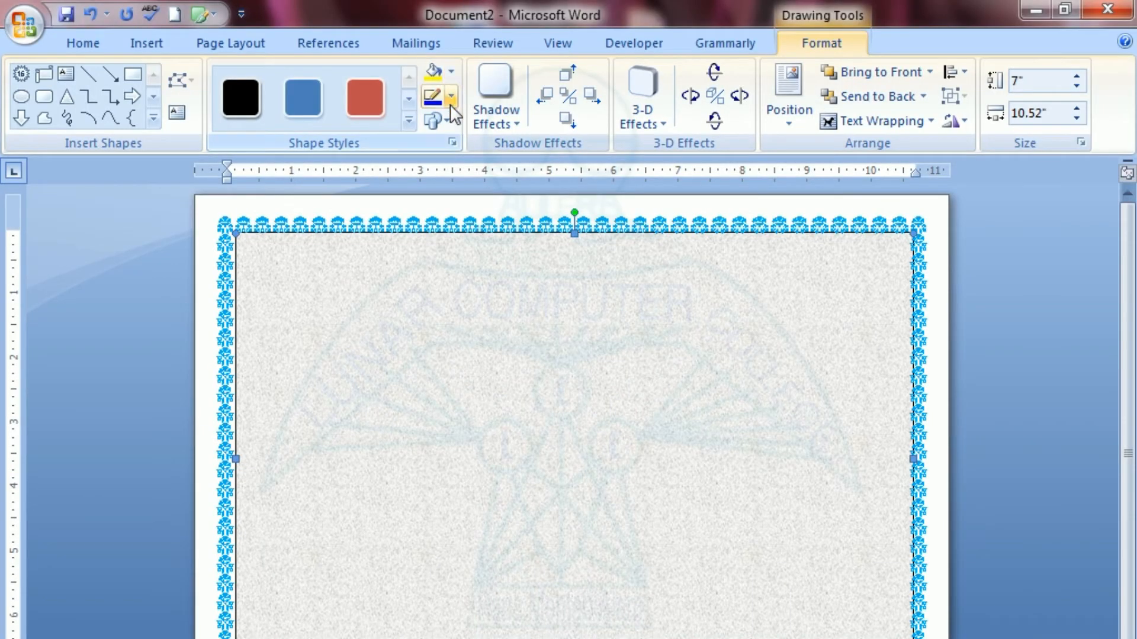
{"action": "left_click", "coordinate": [450, 105]}
{"action": "left_click", "coordinate": [475, 295]}
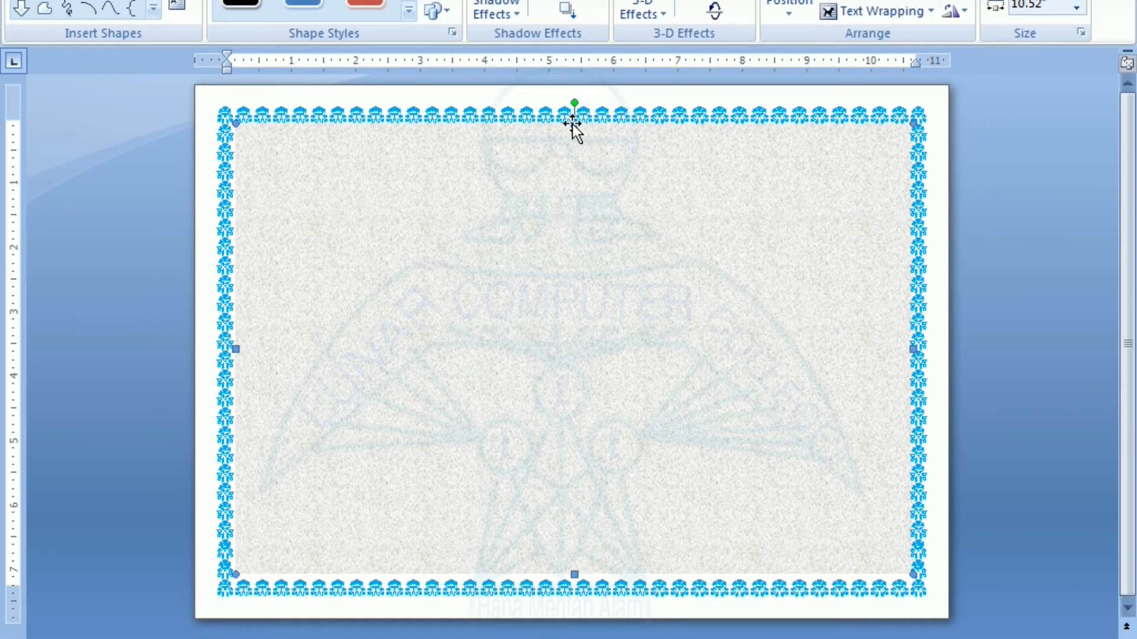
Shrink the rectangle to about 10.33" wide and 6.9" high, leaving a narrow white gap inside the flower border.
{"action": "left_click_drag", "start_coordinate": [571, 126], "coordinate": [568, 131]}
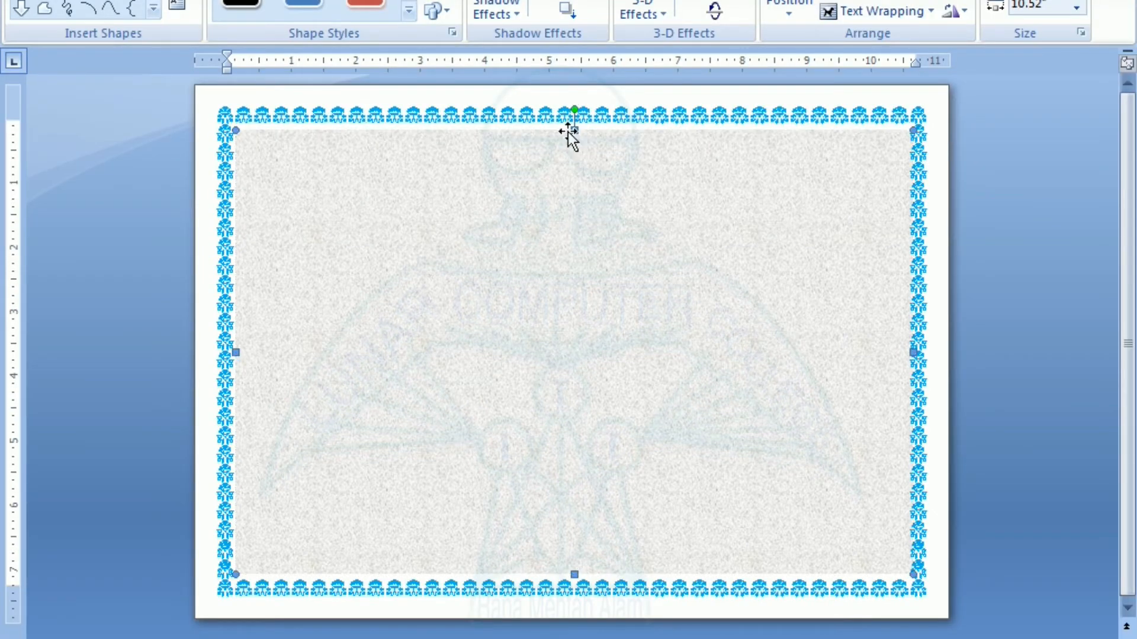
{"action": "left_click_drag", "start_coordinate": [912, 354], "coordinate": [904, 352]}
{"action": "left_click", "coordinate": [84, 383]}
{"action": "left_click", "coordinate": [273, 375]}
{"action": "left_click_drag", "start_coordinate": [236, 354], "coordinate": [241, 350]}
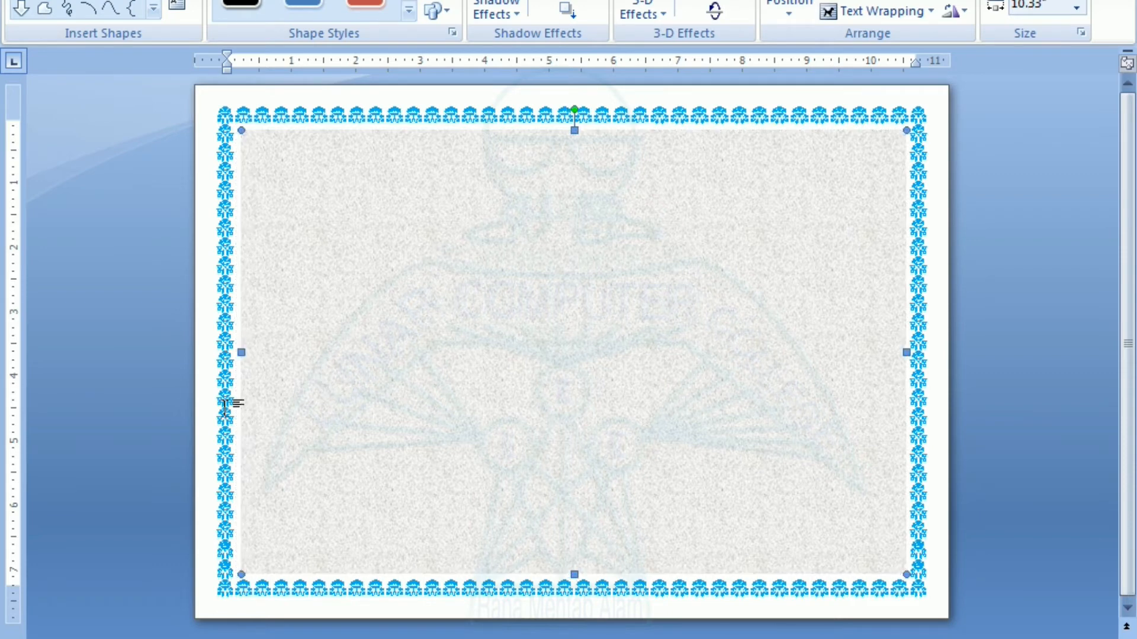
{"action": "left_click", "coordinate": [1034, 429]}
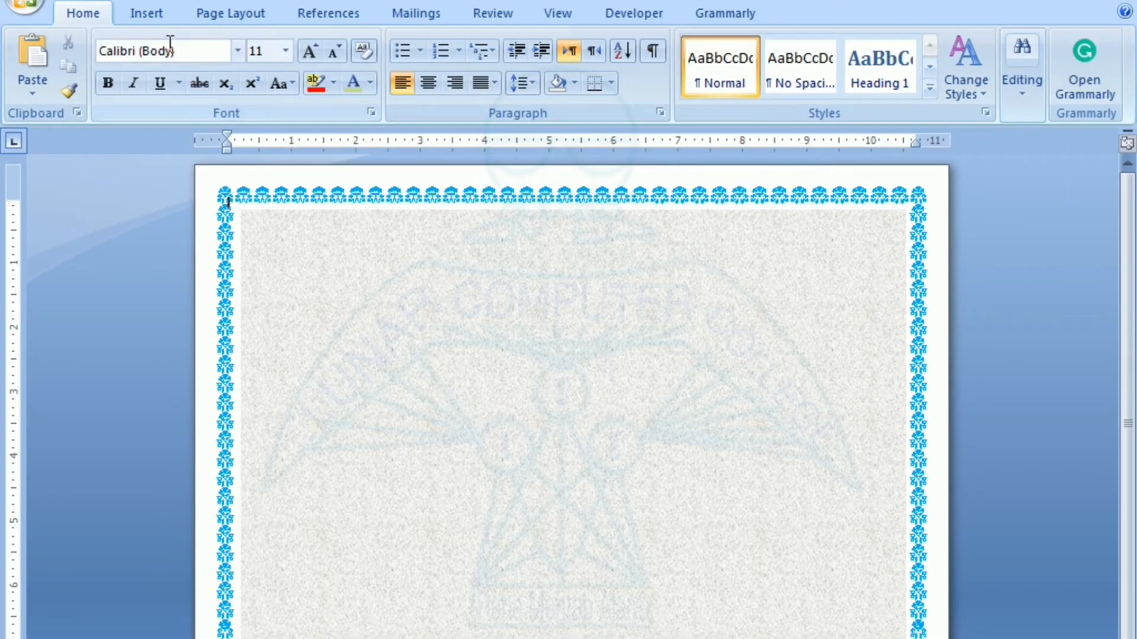
Draw a curved ribbon banner about 8.35" wide and 1.12" high across the upper part of the rectangle.
{"action": "left_click", "coordinate": [136, 14]}
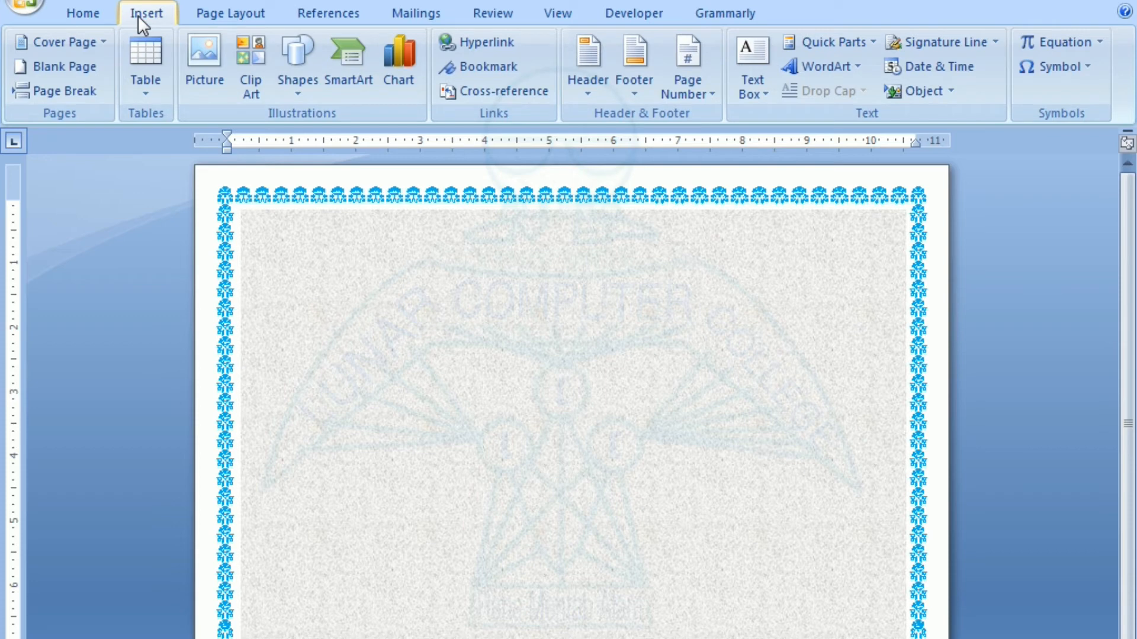
{"action": "left_click", "coordinate": [301, 94]}
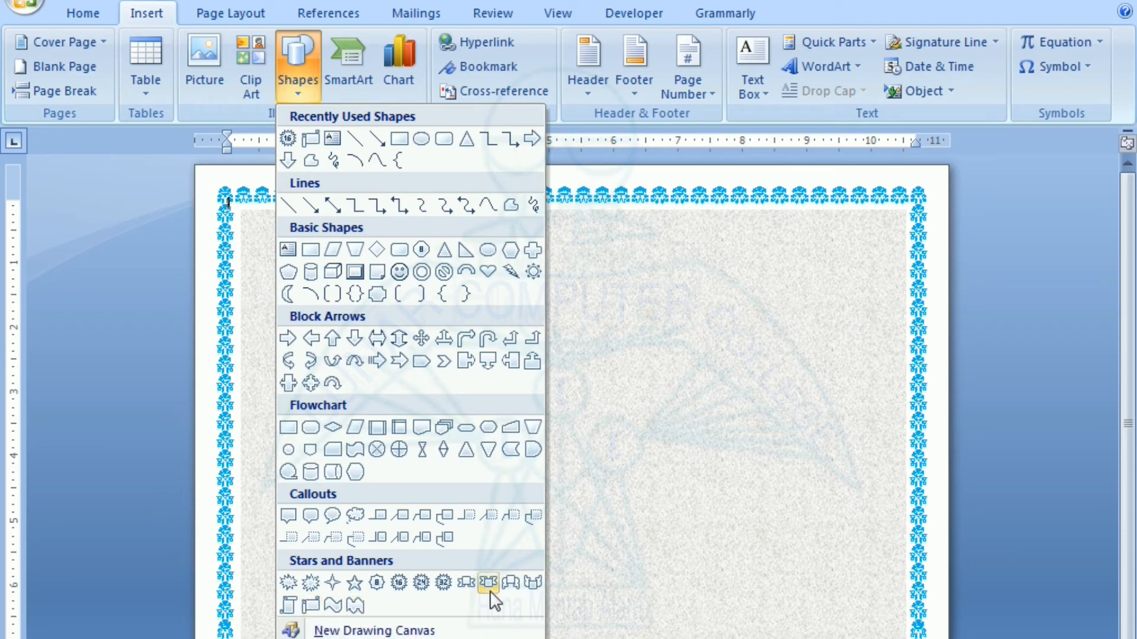
{"action": "left_click", "coordinate": [531, 588]}
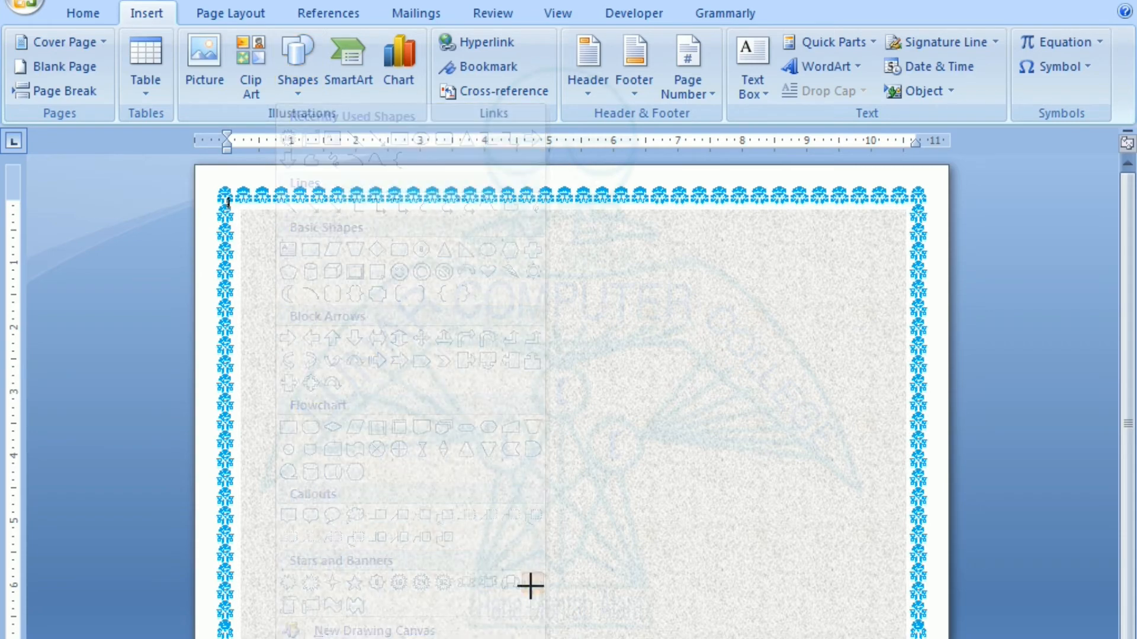
{"action": "mouse_move", "coordinate": [399, 232]}
{"action": "left_mouse_down"}
{"action": "mouse_move", "coordinate": [624, 301]}
{"action": "mouse_move", "coordinate": [834, 304]}
{"action": "left_mouse_up"}
{"action": "left_click_drag", "start_coordinate": [399, 269], "coordinate": [297, 268]}
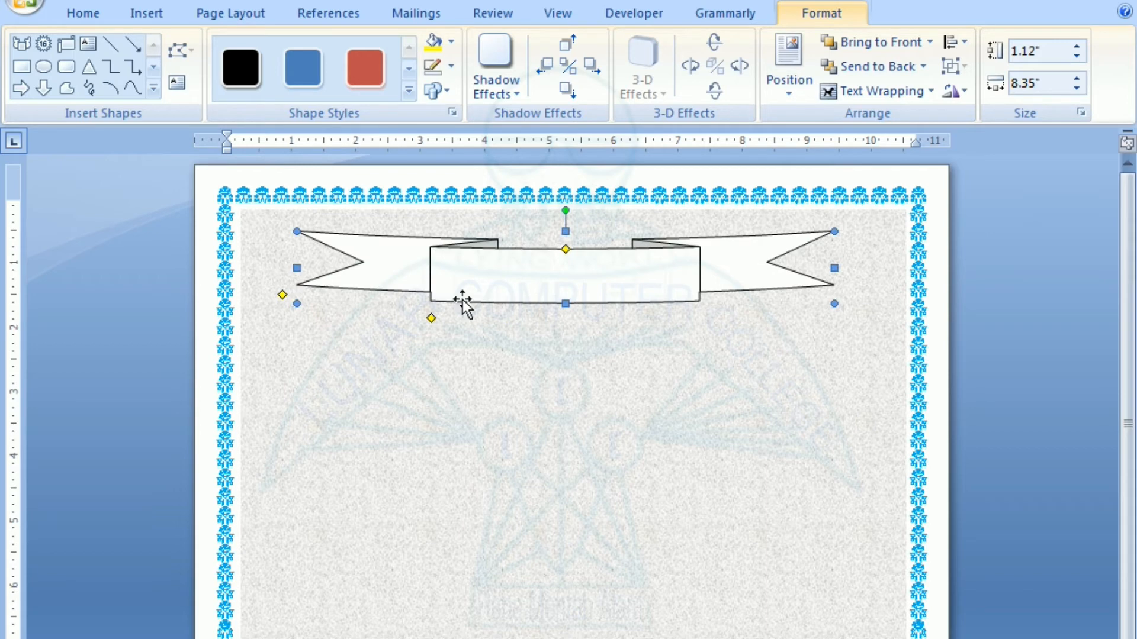
Move the ribbon up near the rectangle's top edge, roughly centered, and widen its middle panel.
{"action": "left_click_drag", "start_coordinate": [540, 272], "coordinate": [553, 264]}
{"action": "left_click", "coordinate": [517, 330]}
{"action": "left_click", "coordinate": [558, 270]}
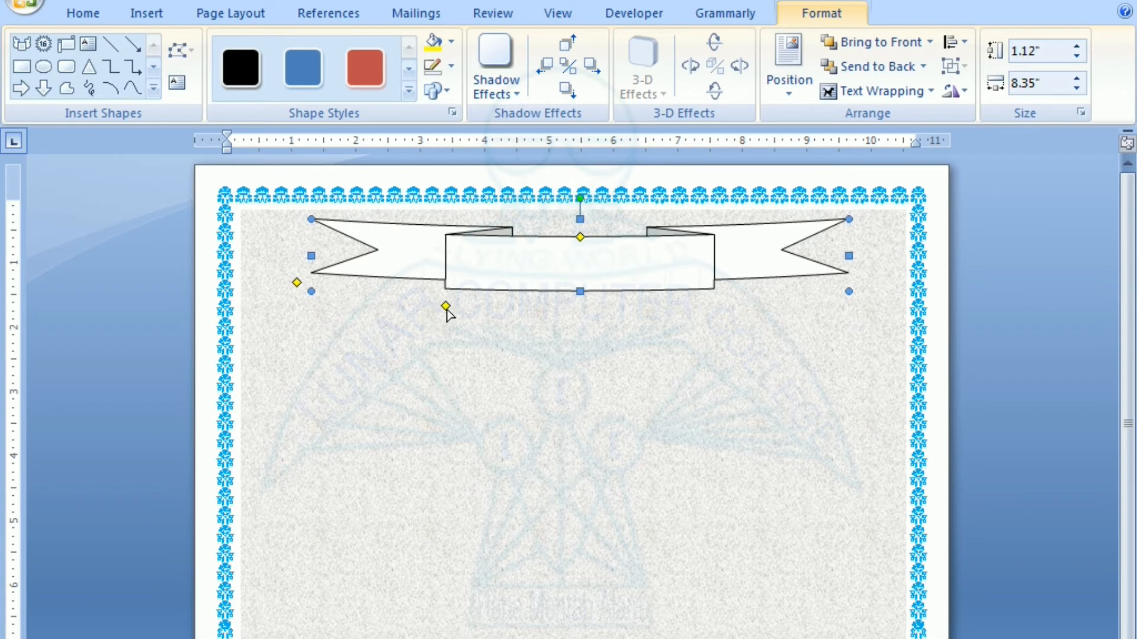
{"action": "left_click_drag", "start_coordinate": [448, 308], "coordinate": [404, 309]}
{"action": "left_click", "coordinate": [463, 362]}
{"action": "left_click", "coordinate": [511, 272]}
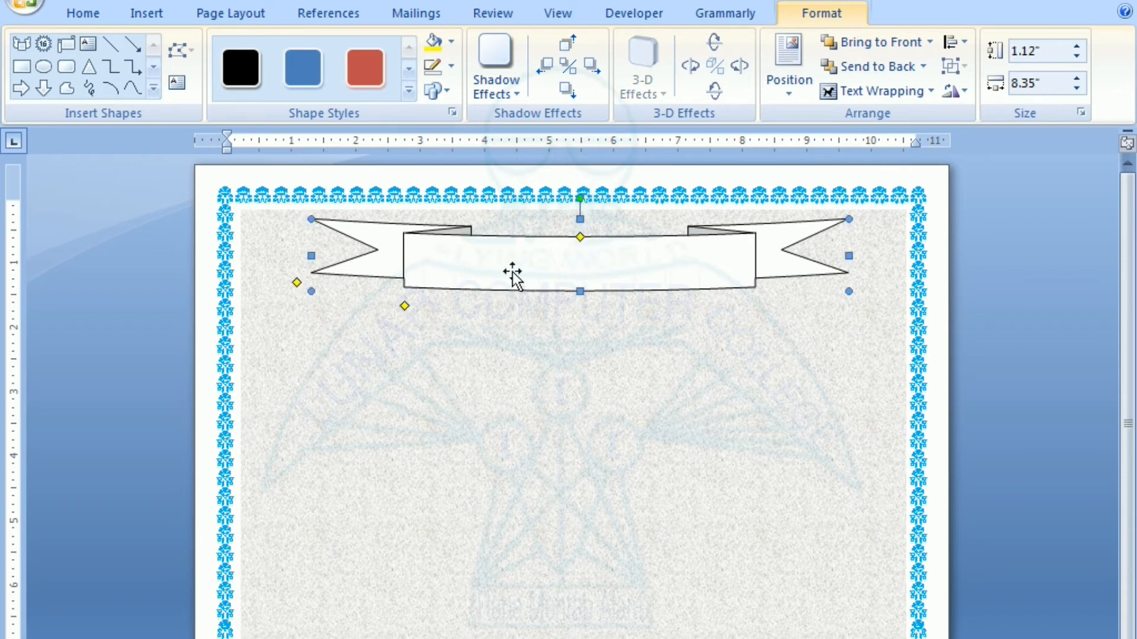
{"action": "left_click", "coordinate": [548, 314]}
{"action": "left_click", "coordinate": [564, 280]}
{"action": "left_click", "coordinate": [544, 297]}
{"action": "left_click", "coordinate": [545, 288]}
{"action": "left_click", "coordinate": [540, 305]}
{"action": "left_click", "coordinate": [547, 269]}
{"action": "left_click", "coordinate": [551, 449]}
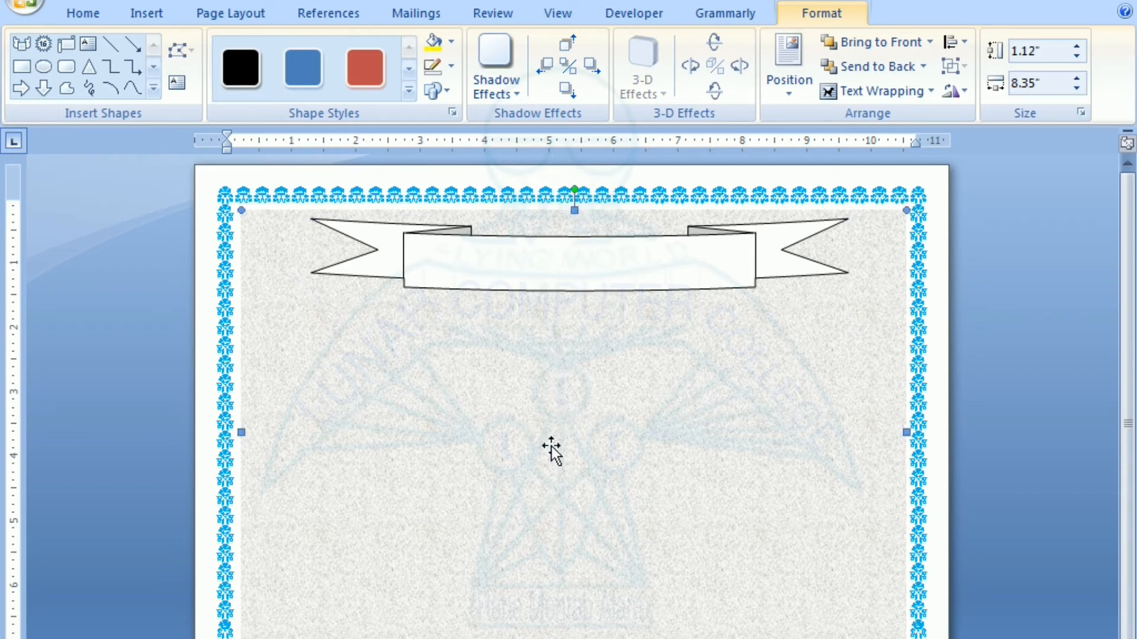
Fill the ribbon banner with the same light gray speckled texture as the background rectangle.
{"action": "left_click", "coordinate": [551, 261]}
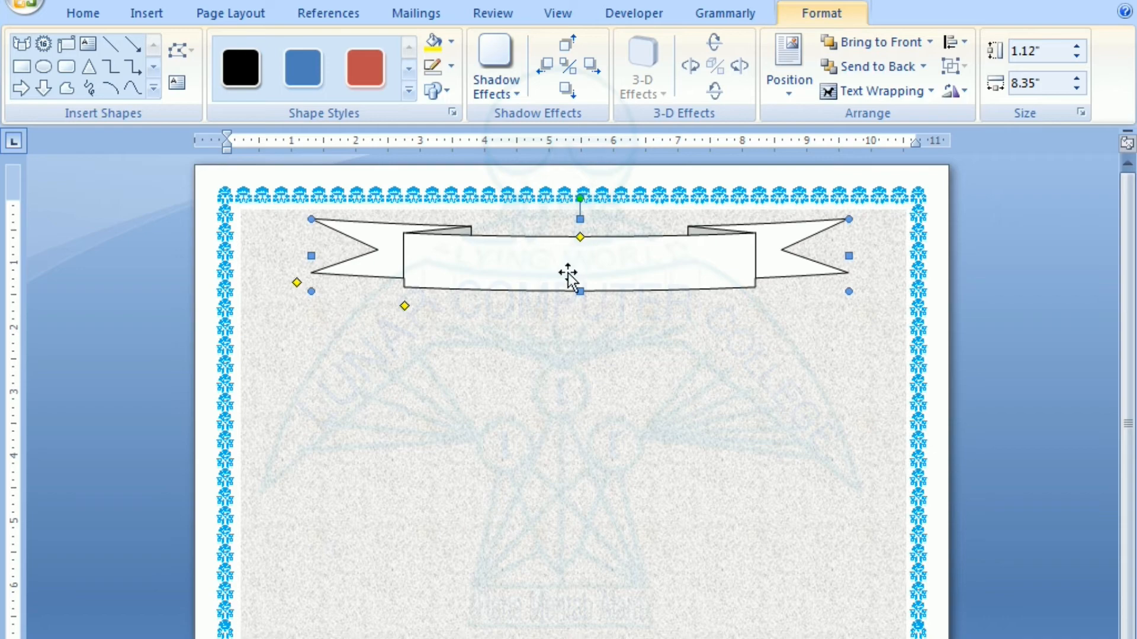
{"action": "left_click", "coordinate": [451, 43]}
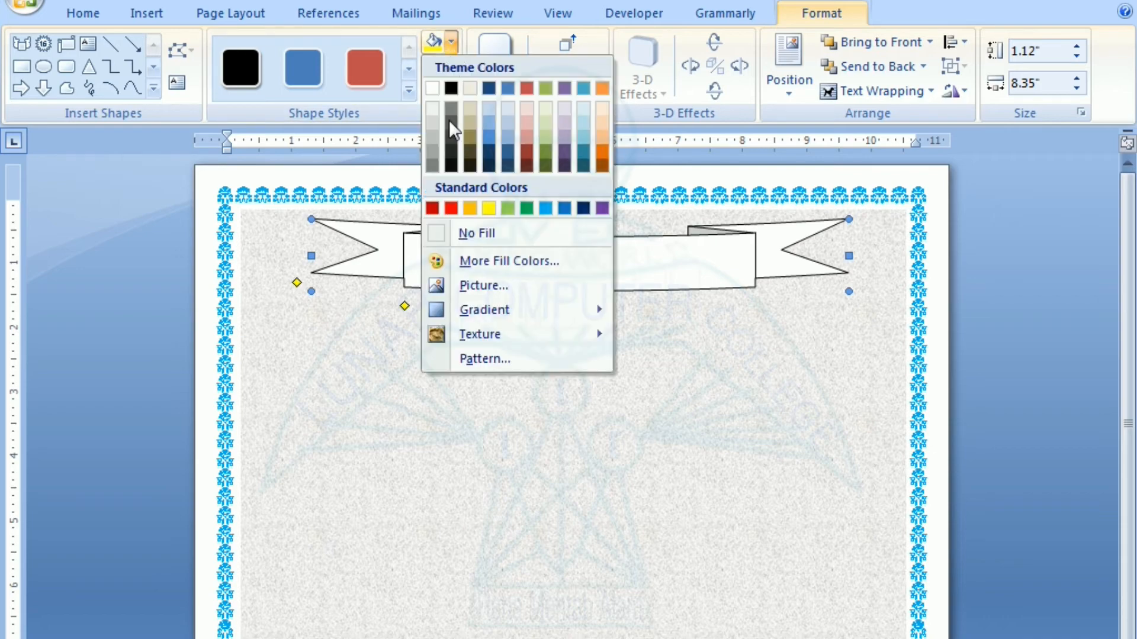
{"action": "mouse_move", "coordinate": [482, 333]}
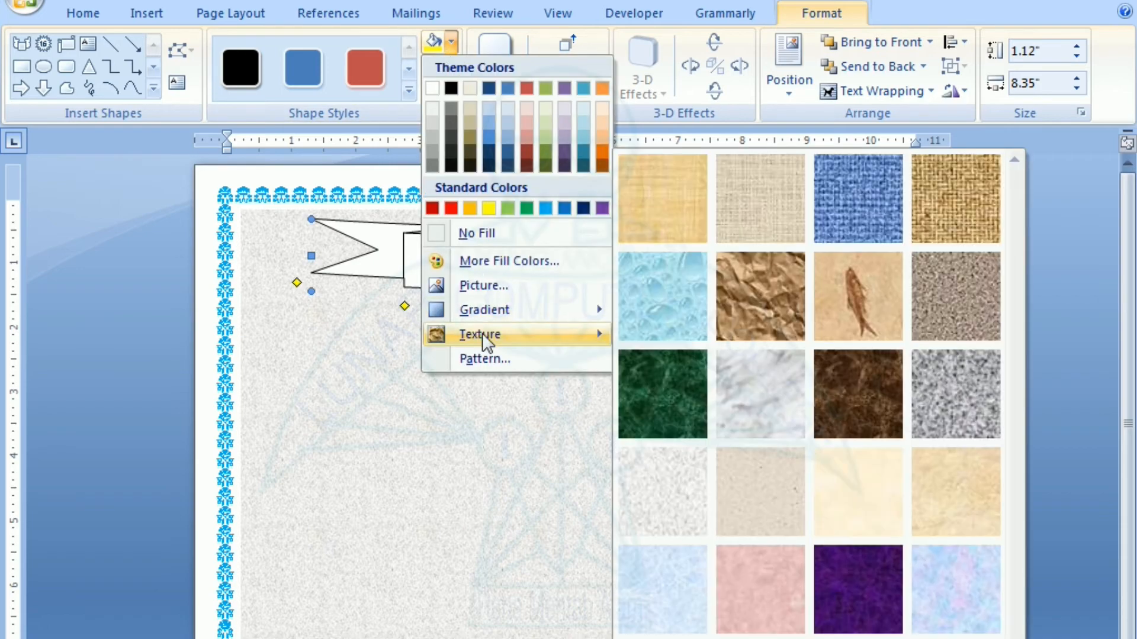
{"action": "left_click", "coordinate": [665, 503]}
{"action": "left_click", "coordinate": [525, 520]}
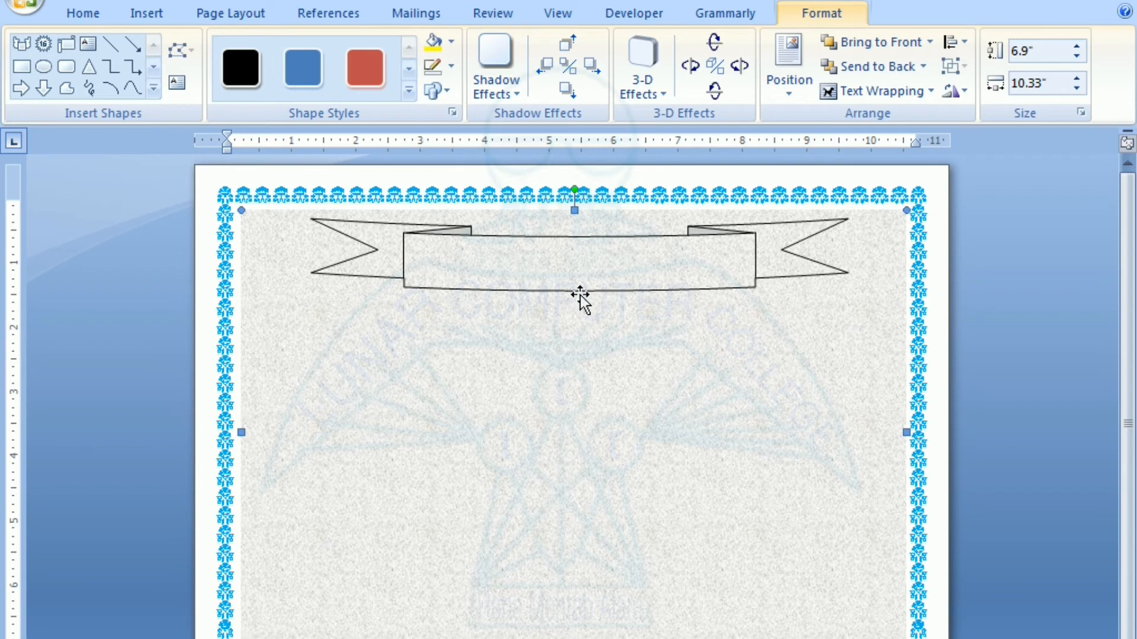
Color the ribbon banner's outline with the standard dark blue.
{"action": "left_click", "coordinate": [457, 65]}
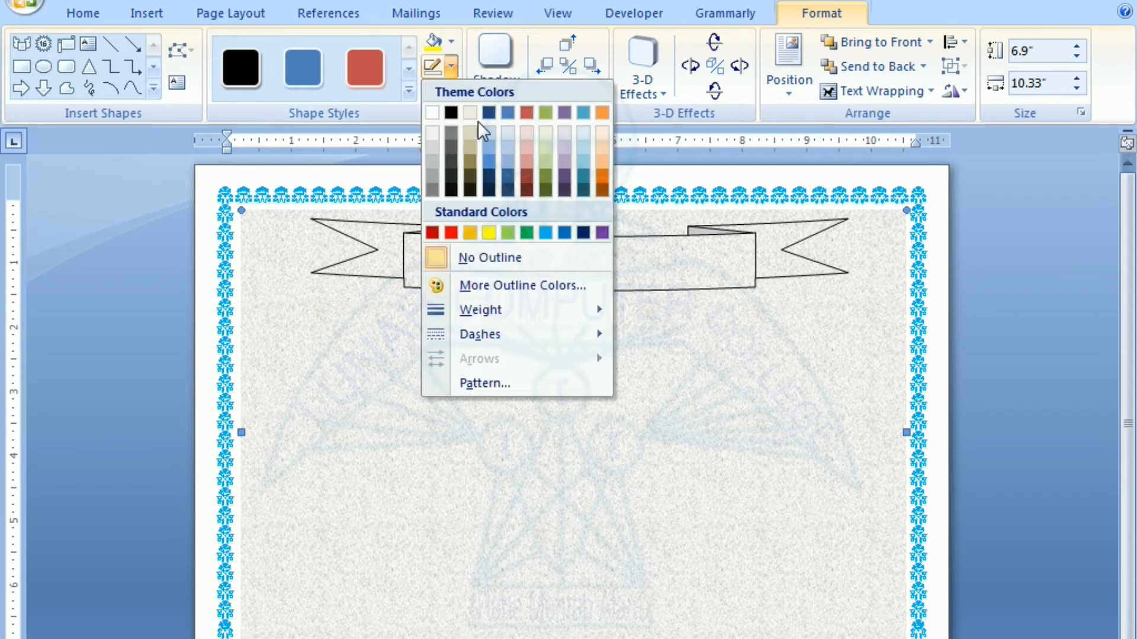
{"action": "left_click", "coordinate": [650, 449]}
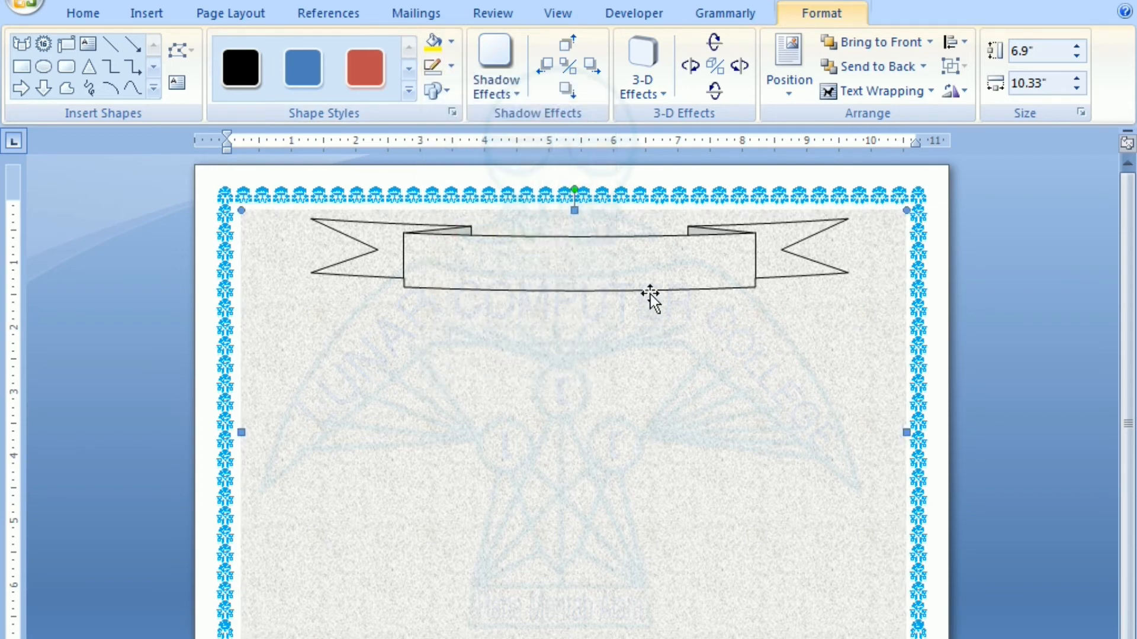
{"action": "left_click", "coordinate": [425, 244]}
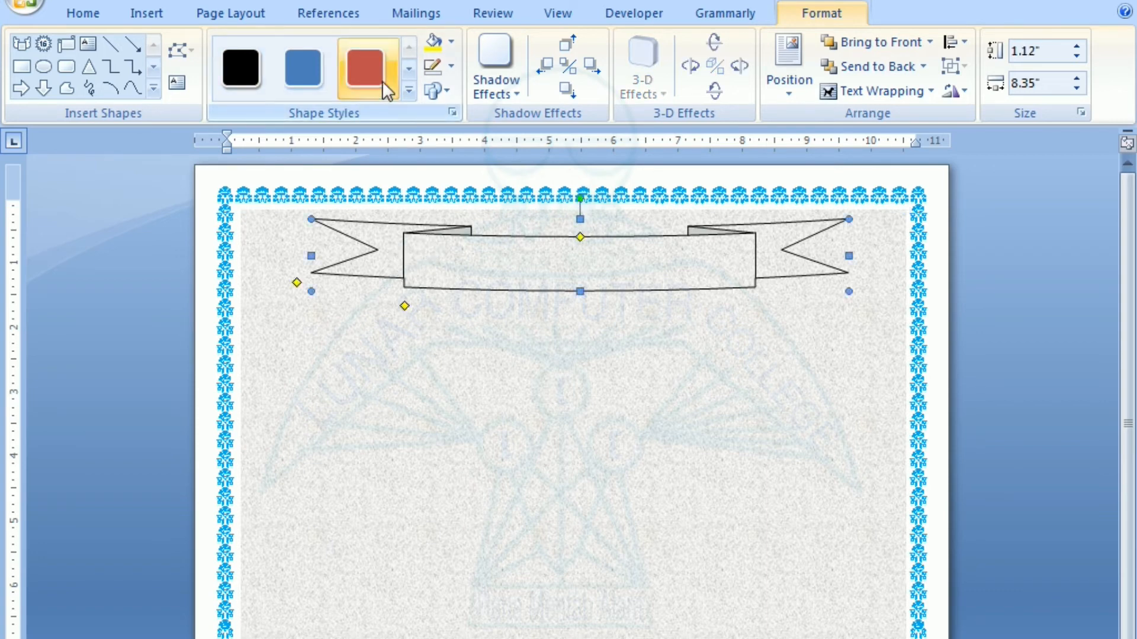
{"action": "left_click", "coordinate": [453, 66]}
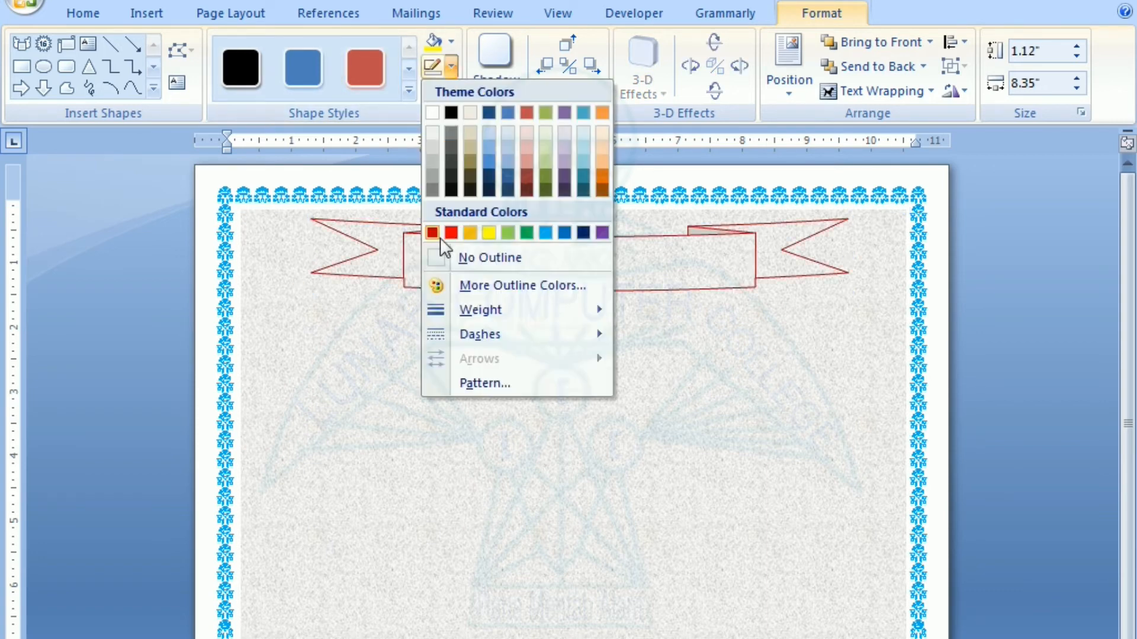
{"action": "left_click", "coordinate": [584, 232]}
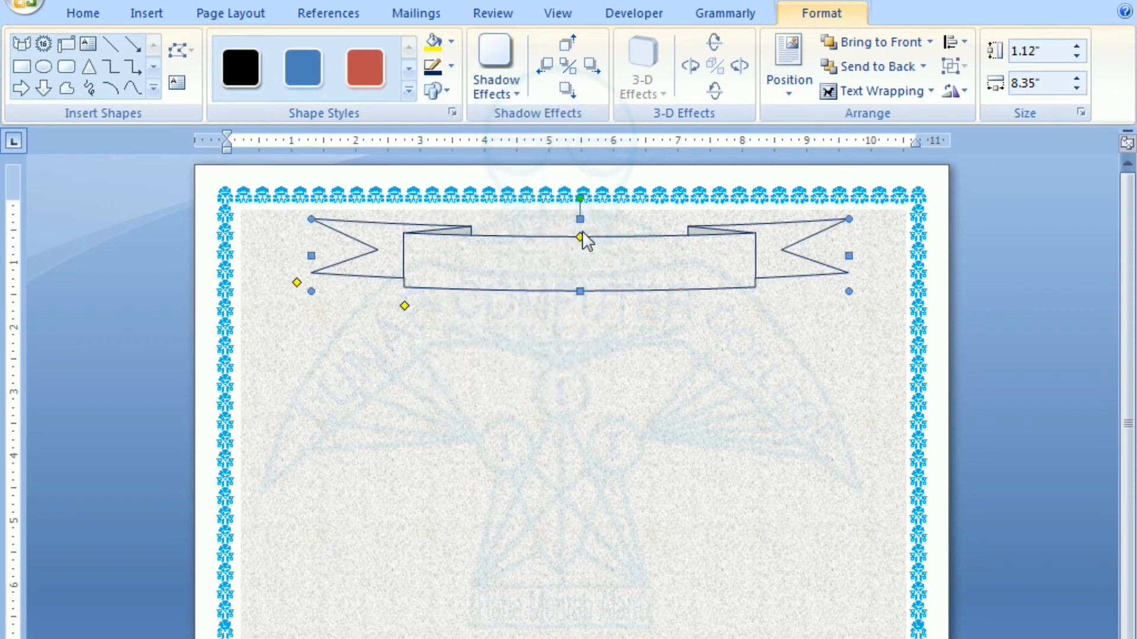
Apply a heavier line weight to the ribbon banner's dark blue outline.
{"action": "left_click", "coordinate": [451, 67]}
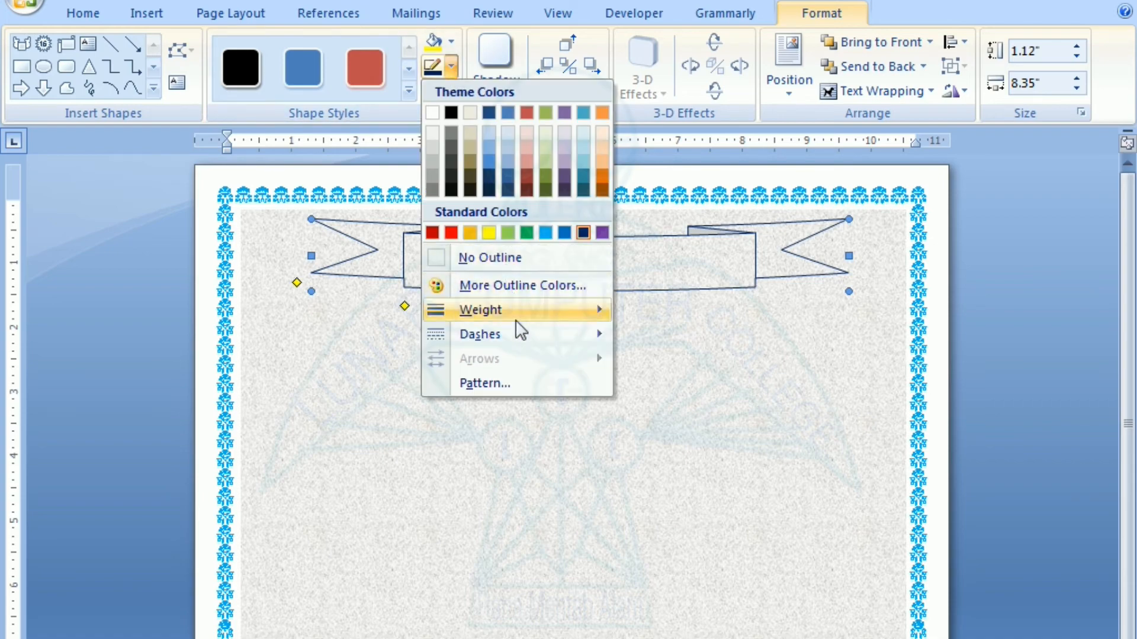
{"action": "mouse_move", "coordinate": [535, 312]}
{"action": "left_click", "coordinate": [705, 459]}
{"action": "left_click", "coordinate": [491, 489]}
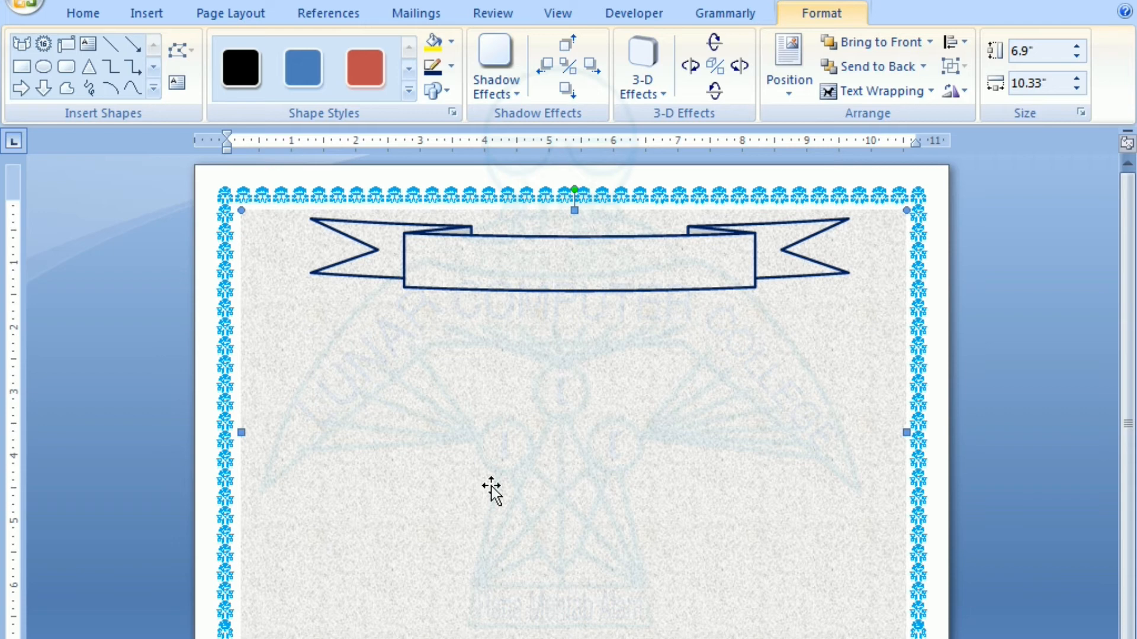
Add the text "CERTIFICATE" inside the ribbon banner's middle panel.
{"action": "left_click", "coordinate": [540, 285]}
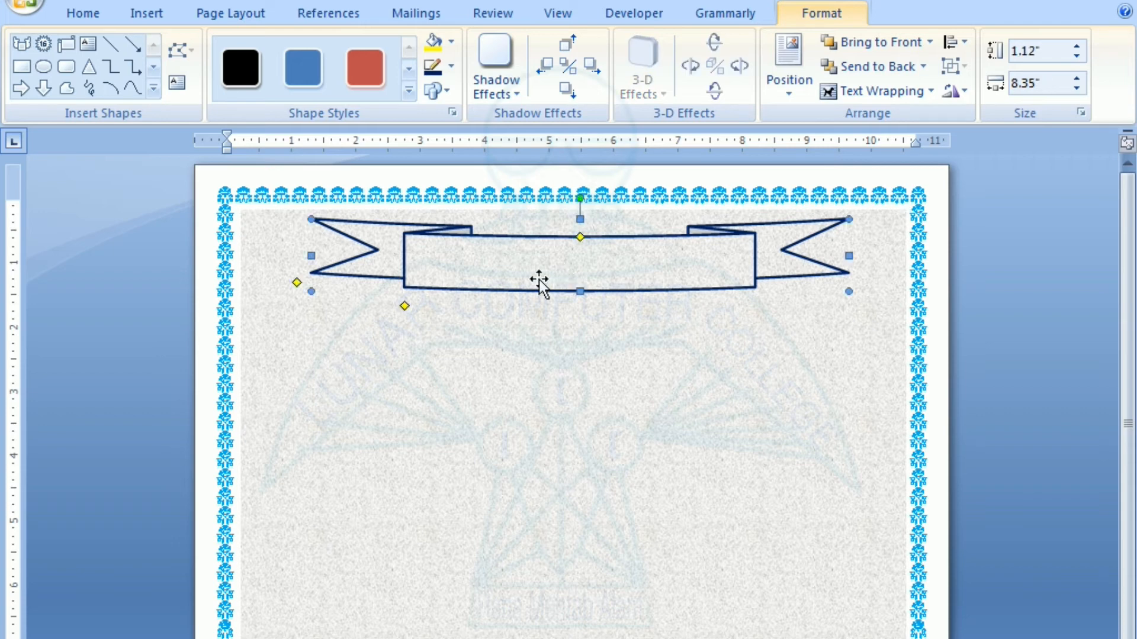
{"action": "right_click", "coordinate": [497, 273]}
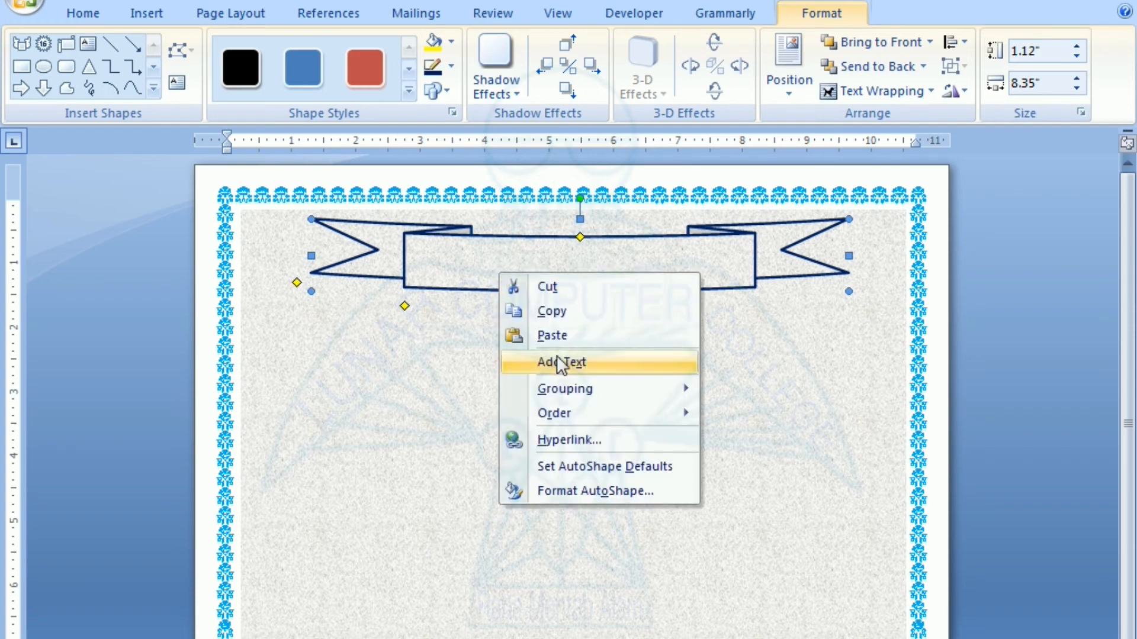
{"action": "left_click", "coordinate": [567, 370]}
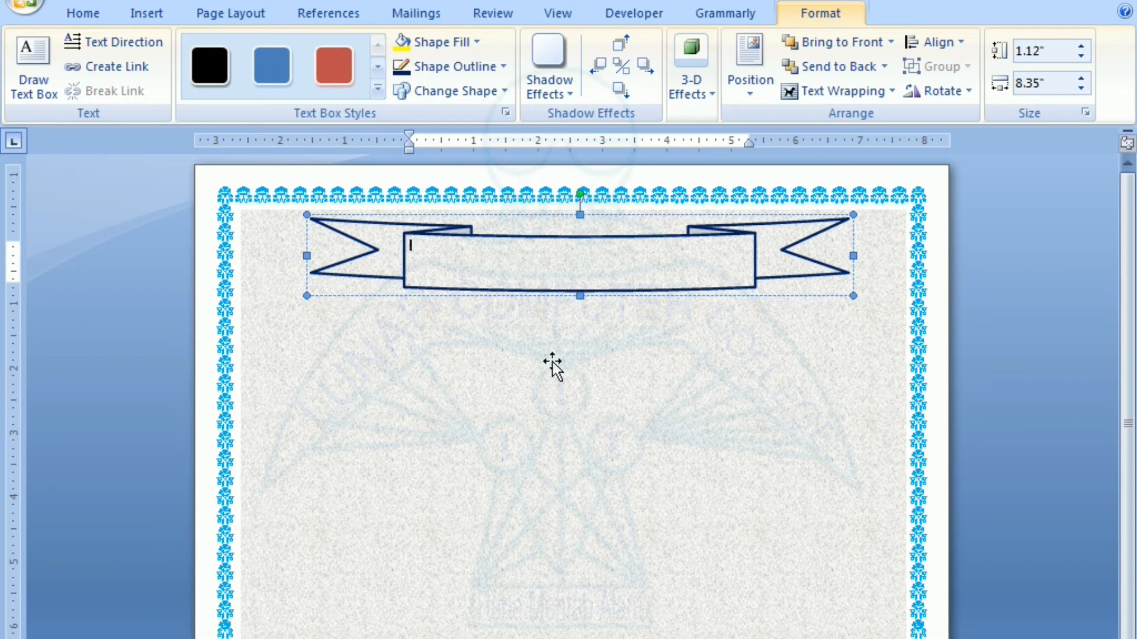
{"action": "type", "text": "CERTIFICATWE"}
Center the "CERTIFICATE" text in the ribbon and enlarge it to 53 pt.
{"action": "left_click_drag", "start_coordinate": [488, 248], "coordinate": [399, 246]}
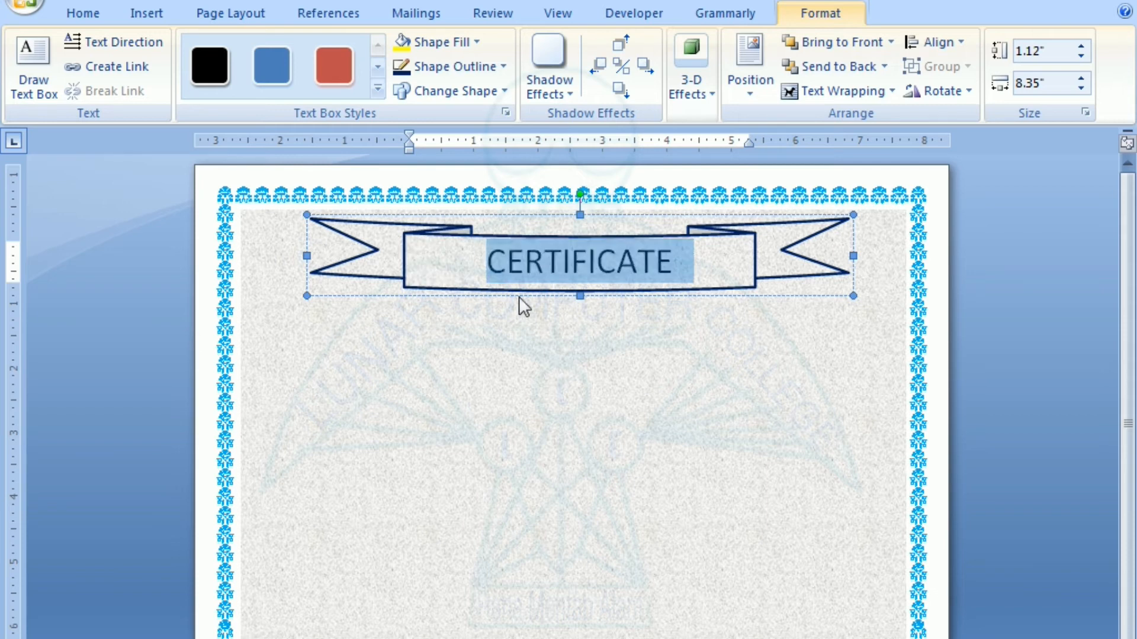
{"action": "key", "text": "ctrl+bracketright"}
{"action": "key", "text": "ctrl+bracketright"}
{"action": "key", "text": "ctrl+bracketright"}
{"action": "key", "text": "ctrl+bracketright"}
{"action": "key", "text": "ctrl+bracketright"}
{"action": "key", "text": "ctrl+bracketright"}
{"action": "key", "text": "ctrl+bracketright"}
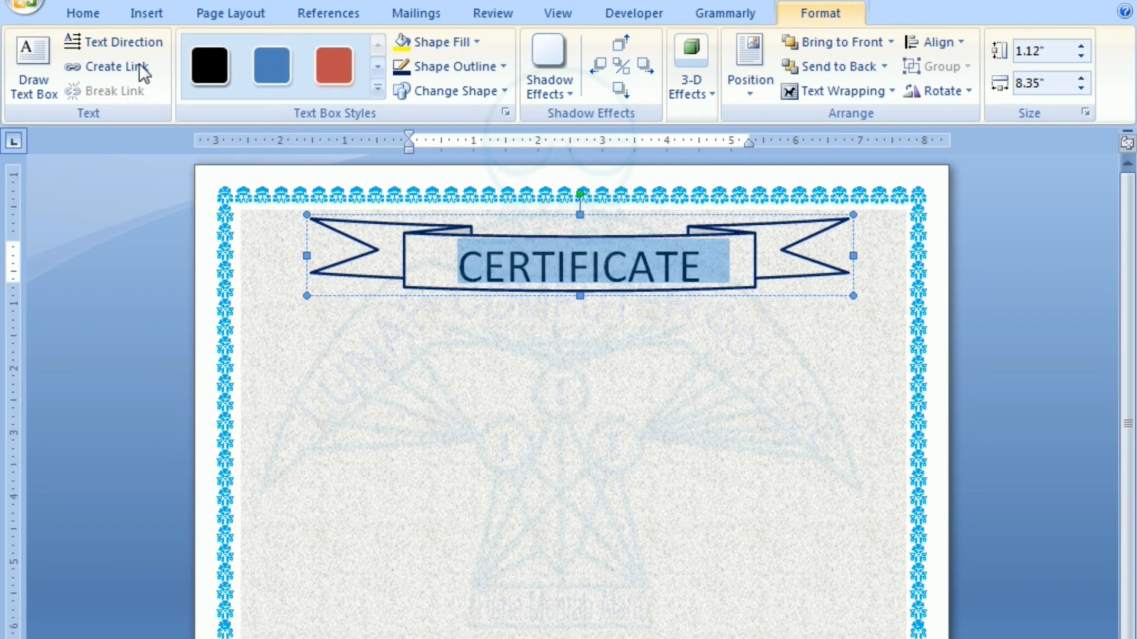
{"action": "left_click", "coordinate": [75, 11]}
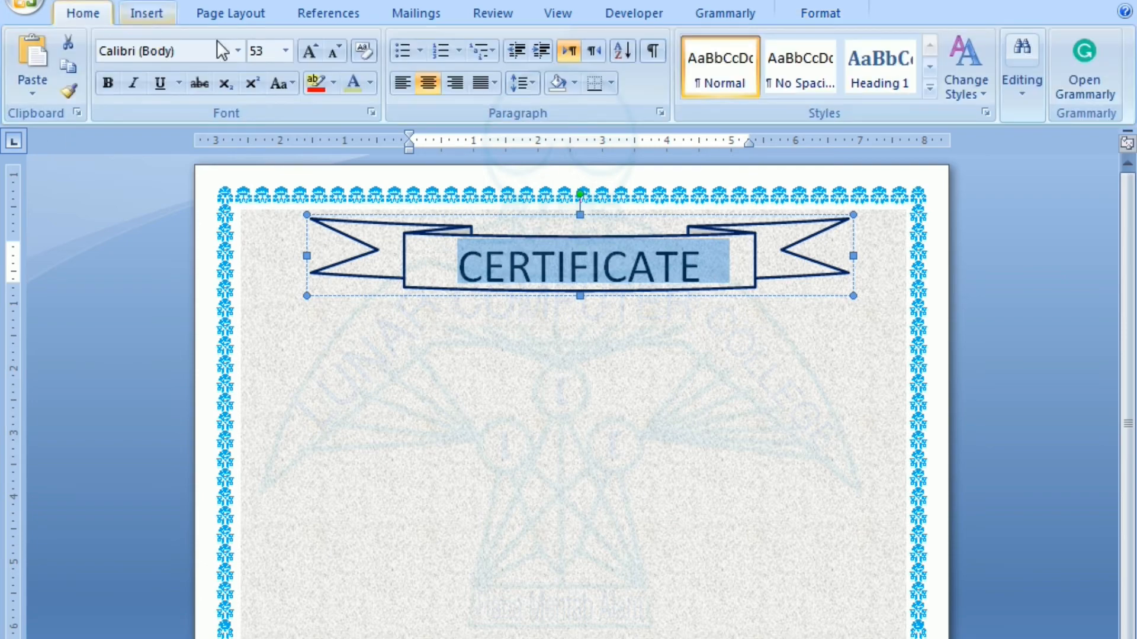
Set the "CERTIFICATE" text in the ribbon to the AA Sameer Asmaak font at 43 pt.
{"action": "left_click", "coordinate": [235, 49]}
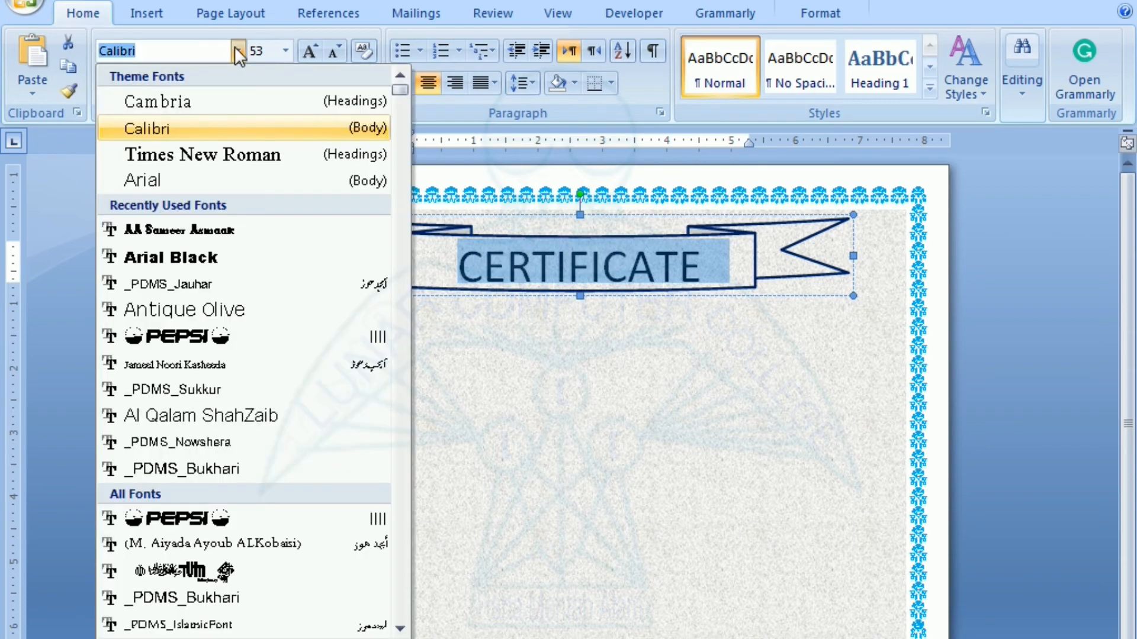
{"action": "key", "text": "Down"}
{"action": "key", "text": "Down"}
{"action": "key", "text": "Down"}
{"action": "key", "text": "Down"}
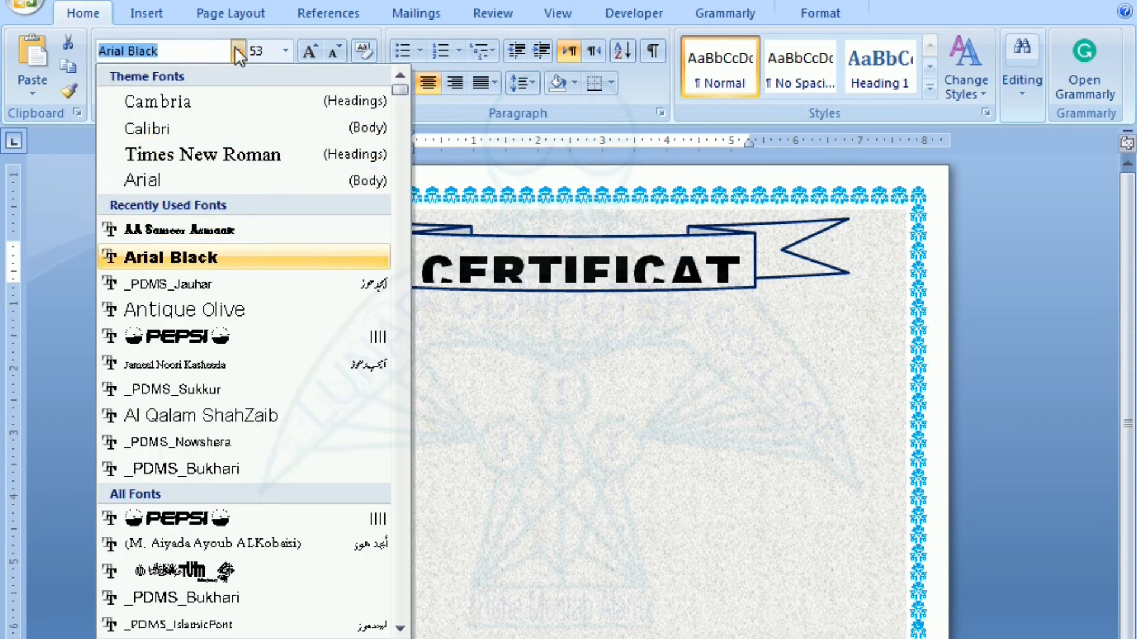
{"action": "key", "text": "Up"}
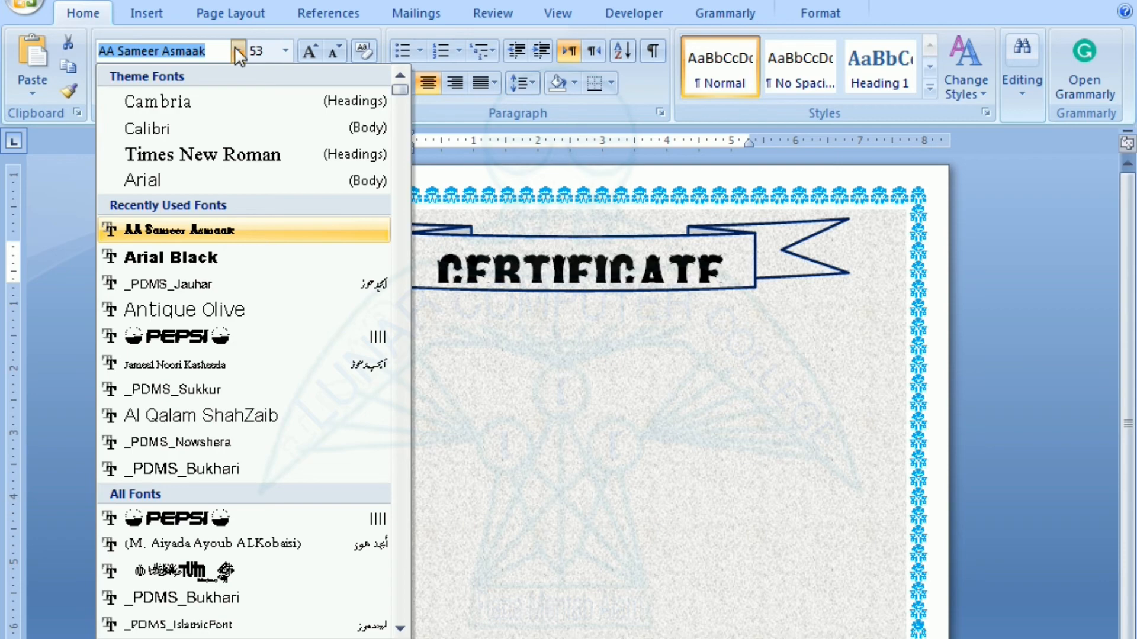
{"action": "key", "text": "Return"}
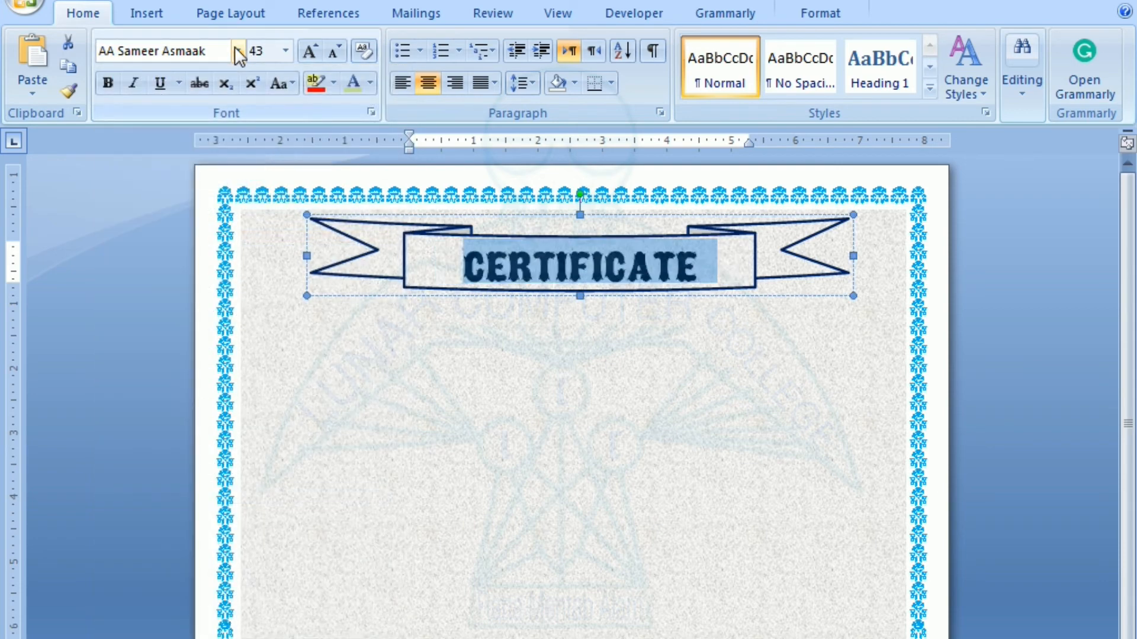
{"action": "left_click", "coordinate": [414, 348]}
Color the "CERTIFICATE" text with the orange theme color.
{"action": "double_click", "coordinate": [542, 274]}
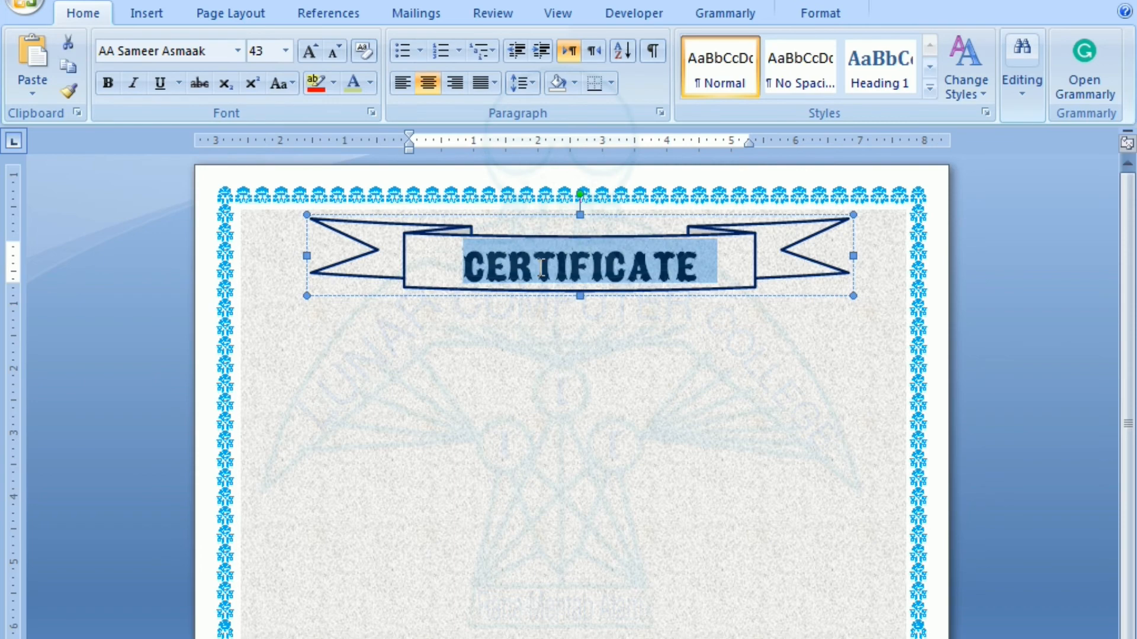
{"action": "left_click", "coordinate": [370, 83]}
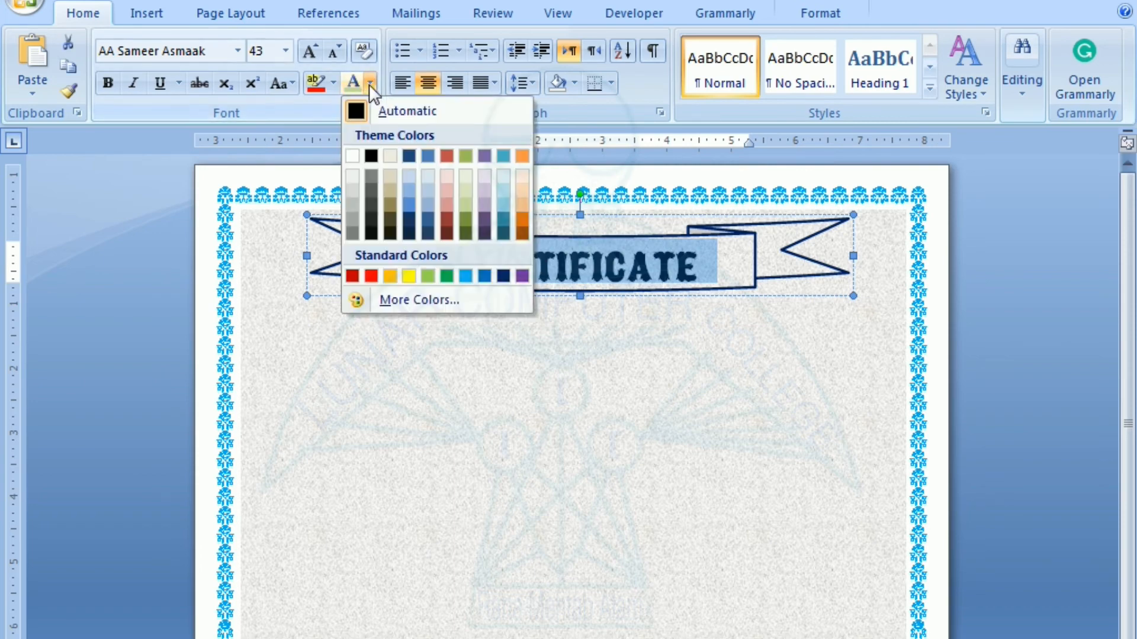
{"action": "left_click", "coordinate": [518, 157]}
{"action": "left_click", "coordinate": [441, 447]}
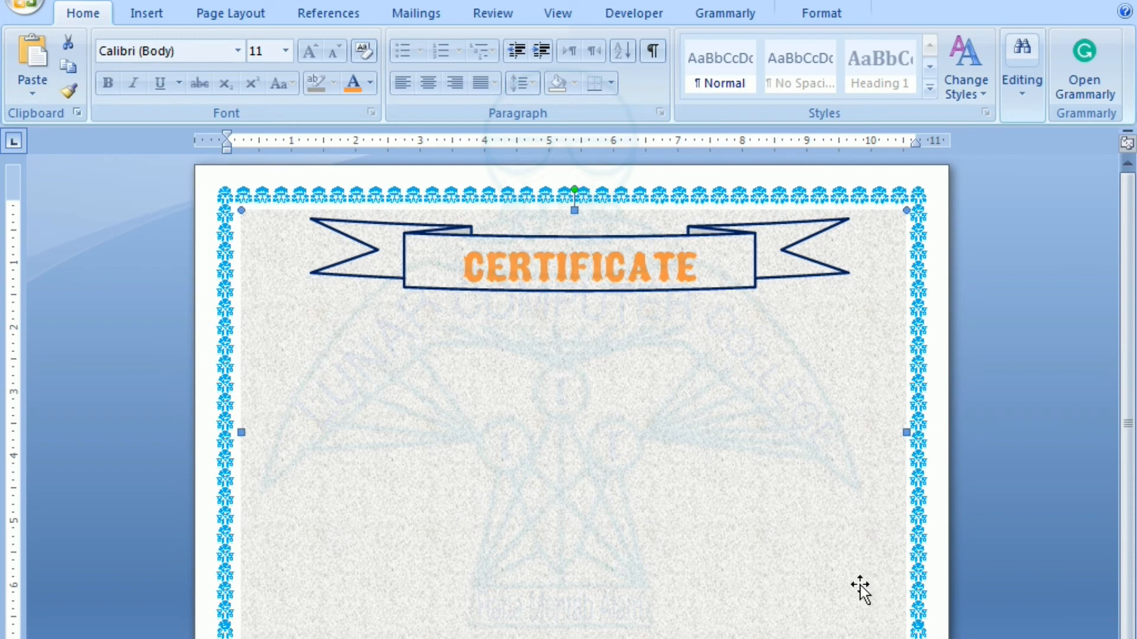
Draw a 32-point star about 1.59" in size in the lower-right area of the certificate.
{"action": "left_click", "coordinate": [145, 12]}
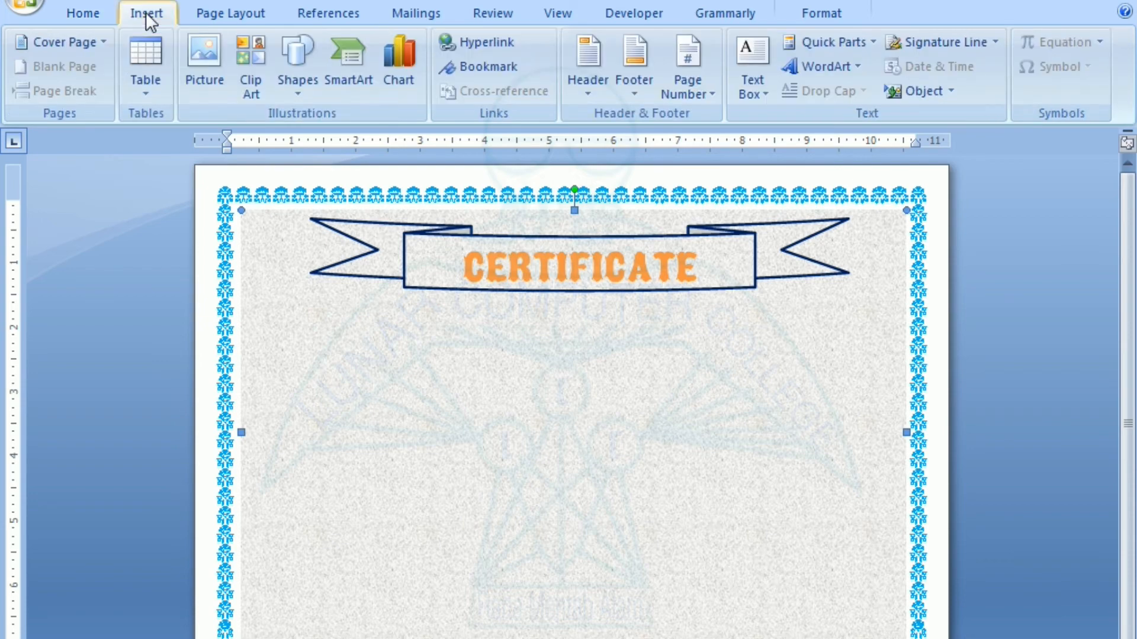
{"action": "left_click", "coordinate": [295, 97]}
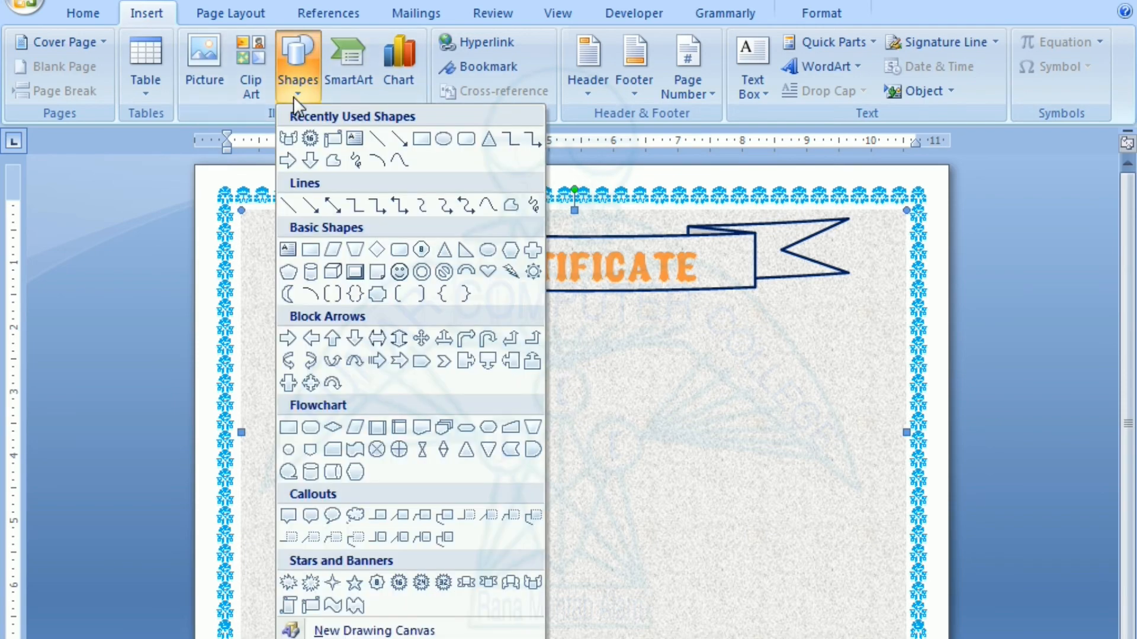
{"action": "left_click", "coordinate": [444, 583]}
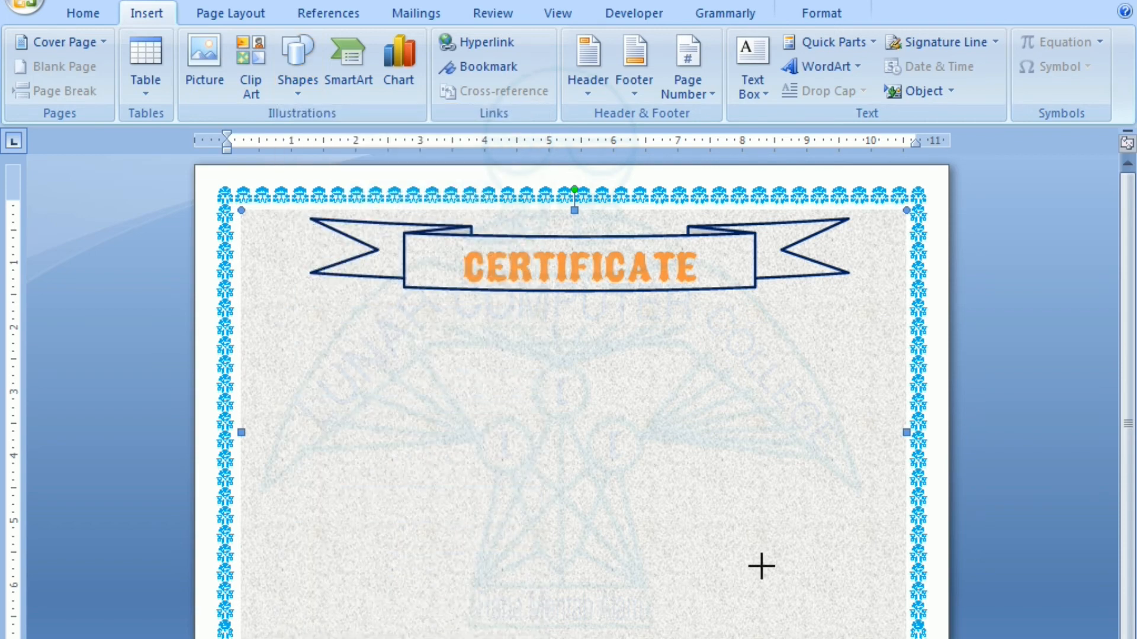
{"action": "mouse_move", "coordinate": [764, 543]}
{"action": "left_mouse_down"}
{"action": "mouse_move", "coordinate": [789, 545]}
{"action": "mouse_move", "coordinate": [868, 605]}
{"action": "left_mouse_up"}
{"action": "left_click_drag", "start_coordinate": [819, 559], "coordinate": [806, 508]}
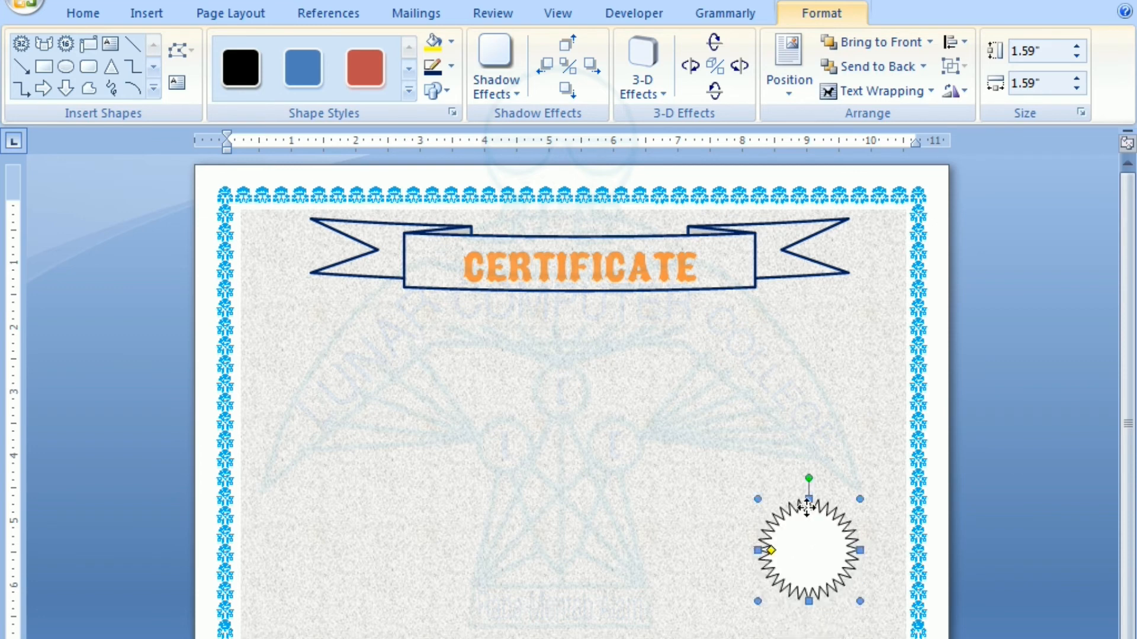
Draw a circle near the lower middle of the certificate and enlarge it to about 2.05" in diameter.
{"action": "left_click", "coordinate": [357, 360]}
{"action": "left_click", "coordinate": [149, 14]}
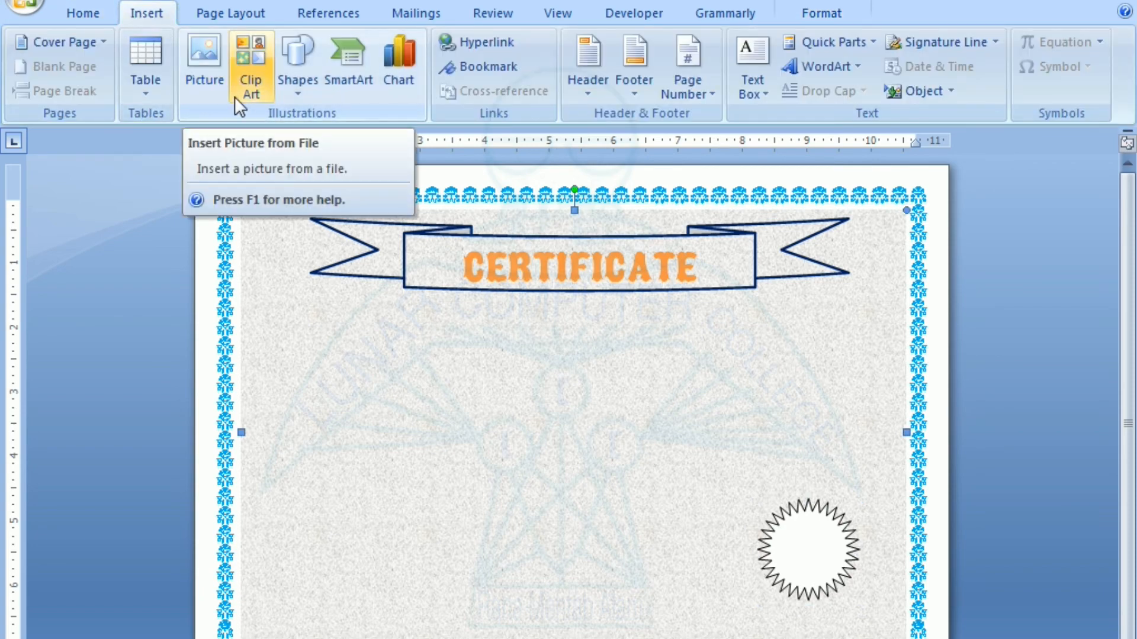
{"action": "left_click", "coordinate": [288, 96]}
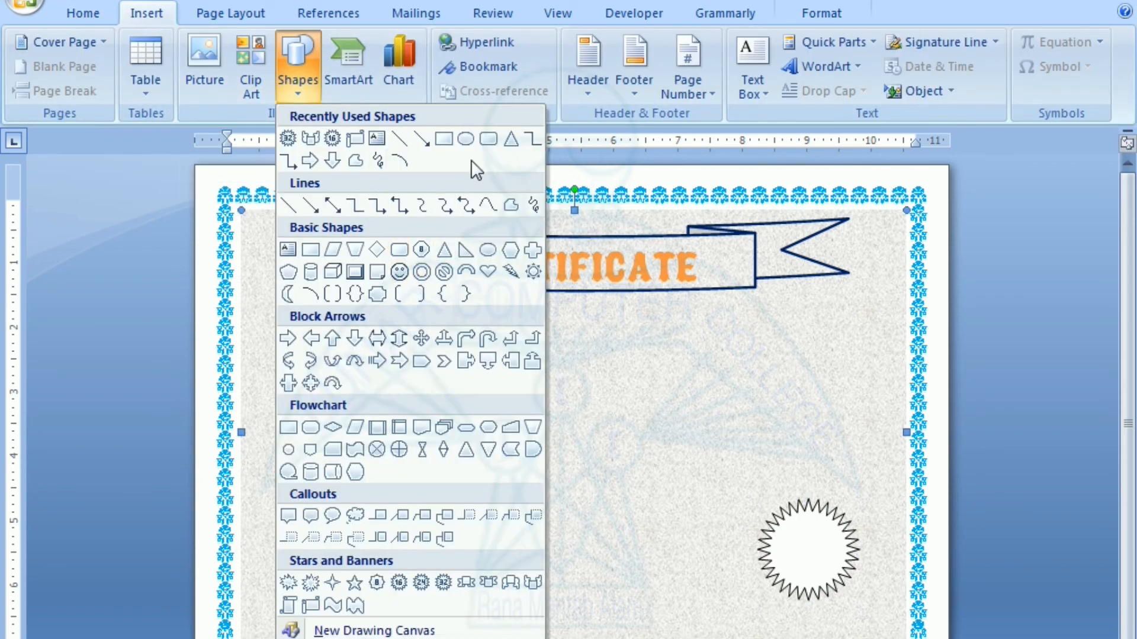
{"action": "left_click", "coordinate": [466, 139]}
{"action": "left_click_drag", "start_coordinate": [405, 414], "coordinate": [504, 452]}
{"action": "left_click_drag", "start_coordinate": [751, 538], "coordinate": [566, 511]}
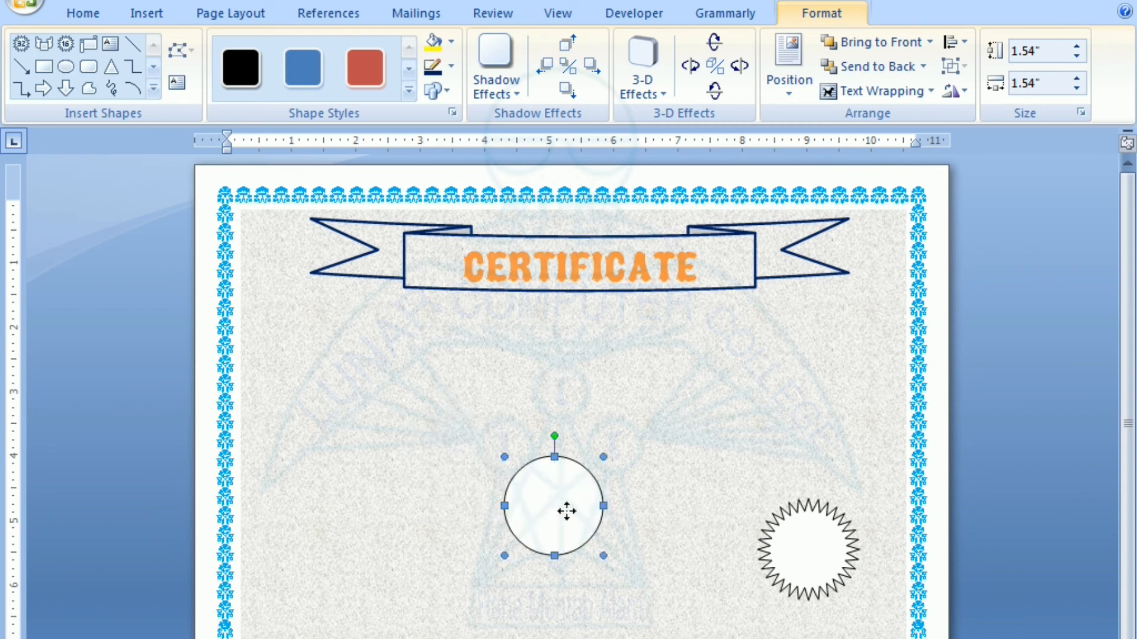
{"action": "left_click_drag", "start_coordinate": [604, 556], "coordinate": [637, 581]}
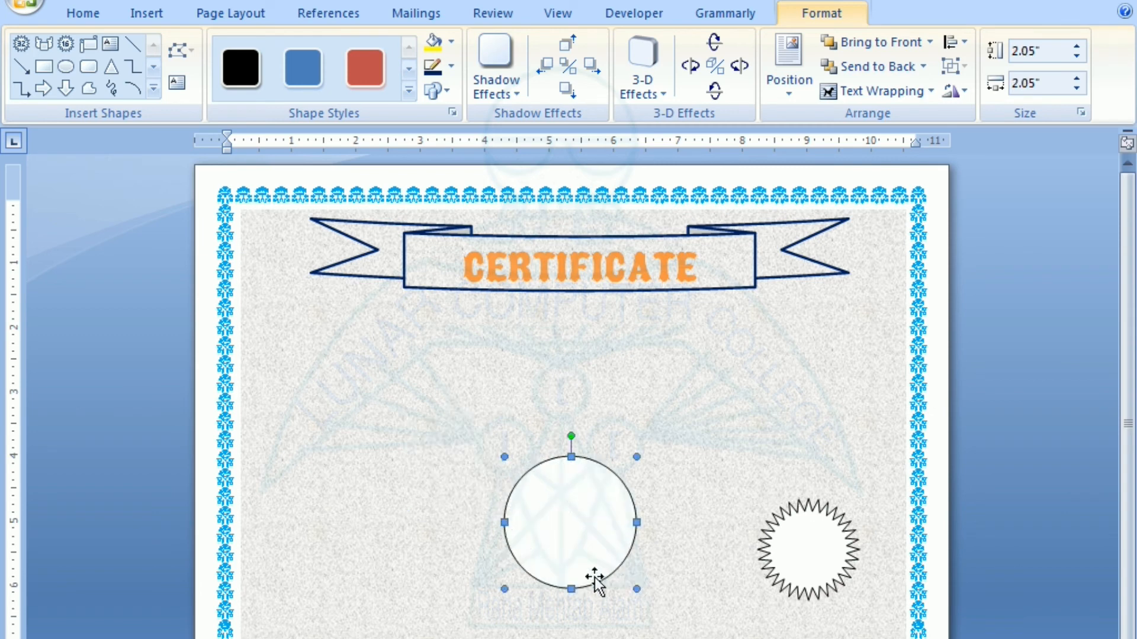
Fill the 32-point star with standard yellow and remove its outline.
{"action": "left_click", "coordinate": [801, 524]}
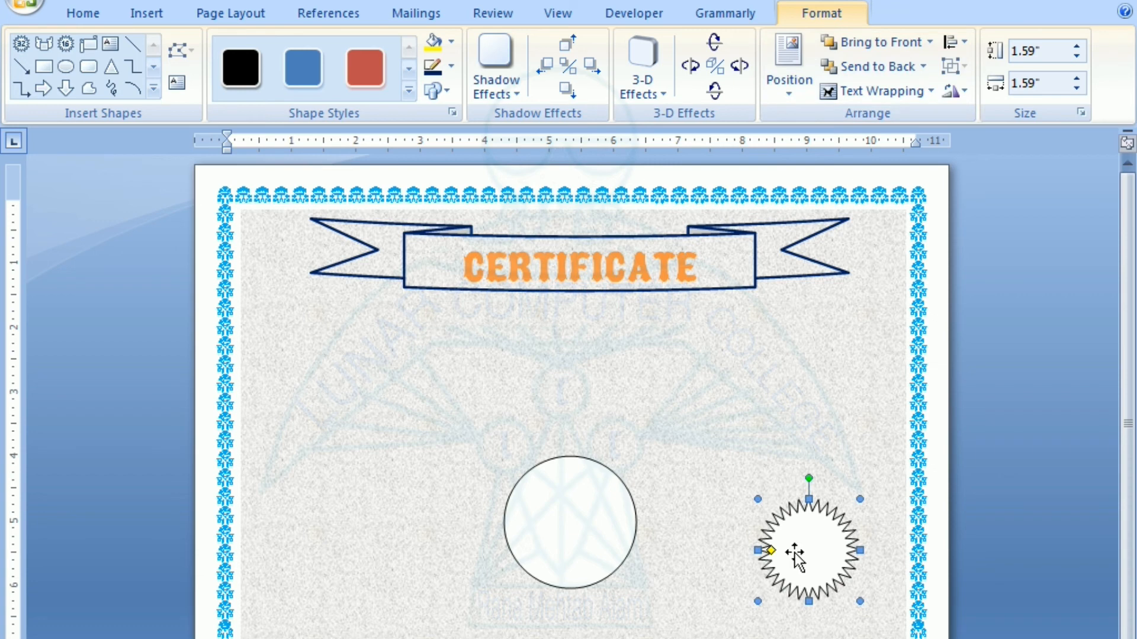
{"action": "left_click", "coordinate": [429, 48]}
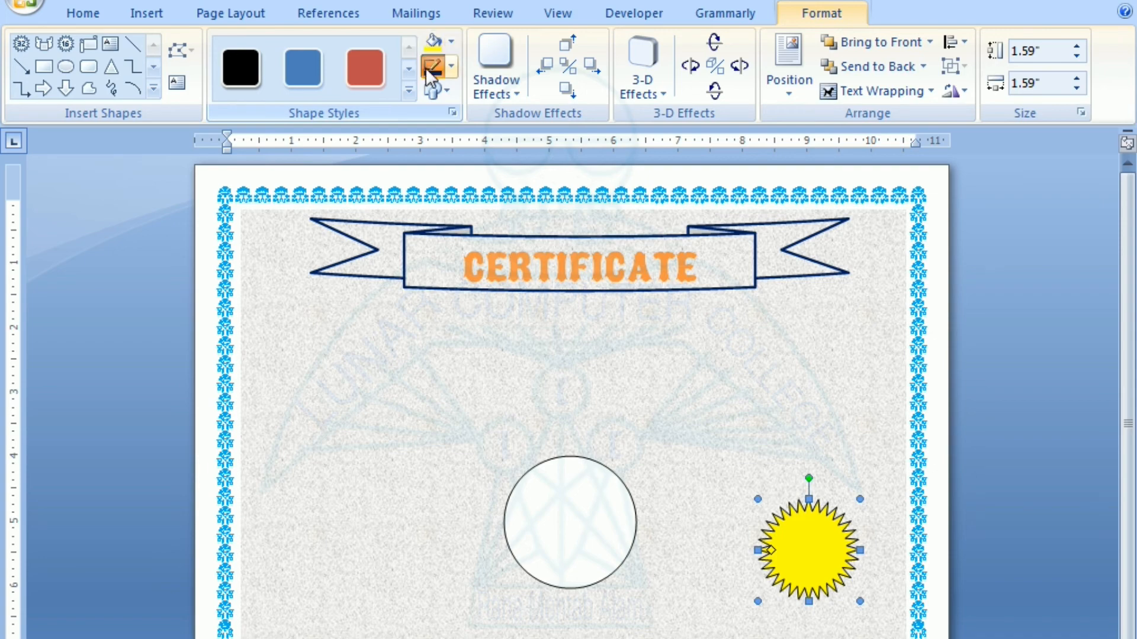
{"action": "left_click", "coordinate": [448, 69]}
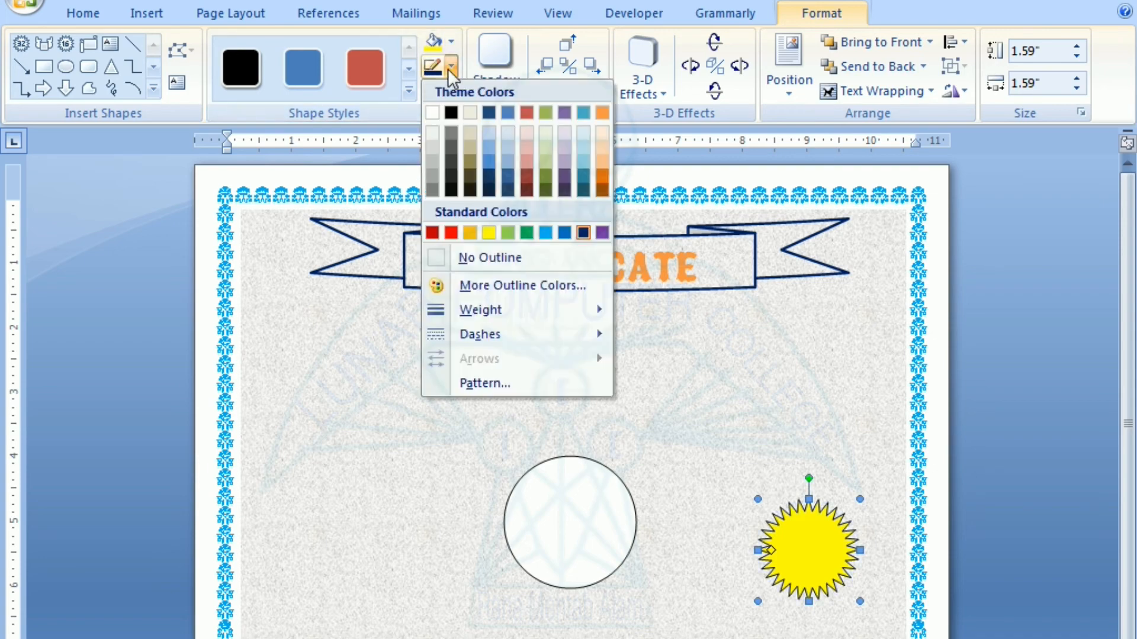
{"action": "left_click", "coordinate": [507, 259]}
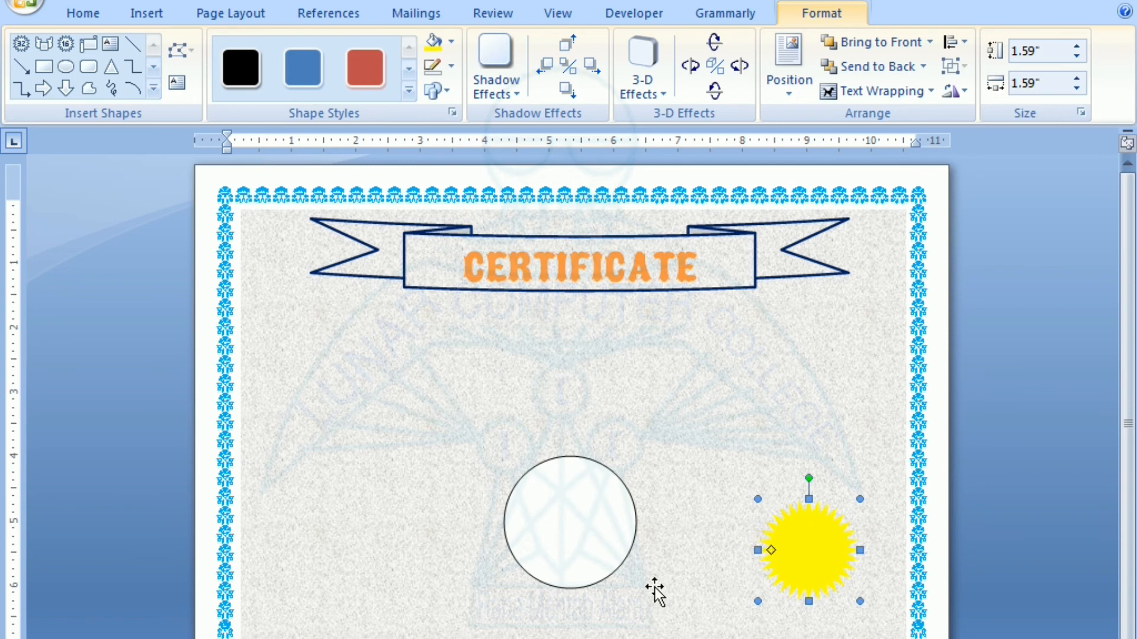
Fill the circle with the light blue gradient radiating from the center and remove its outline.
{"action": "left_click", "coordinate": [642, 421]}
{"action": "left_click", "coordinate": [571, 540]}
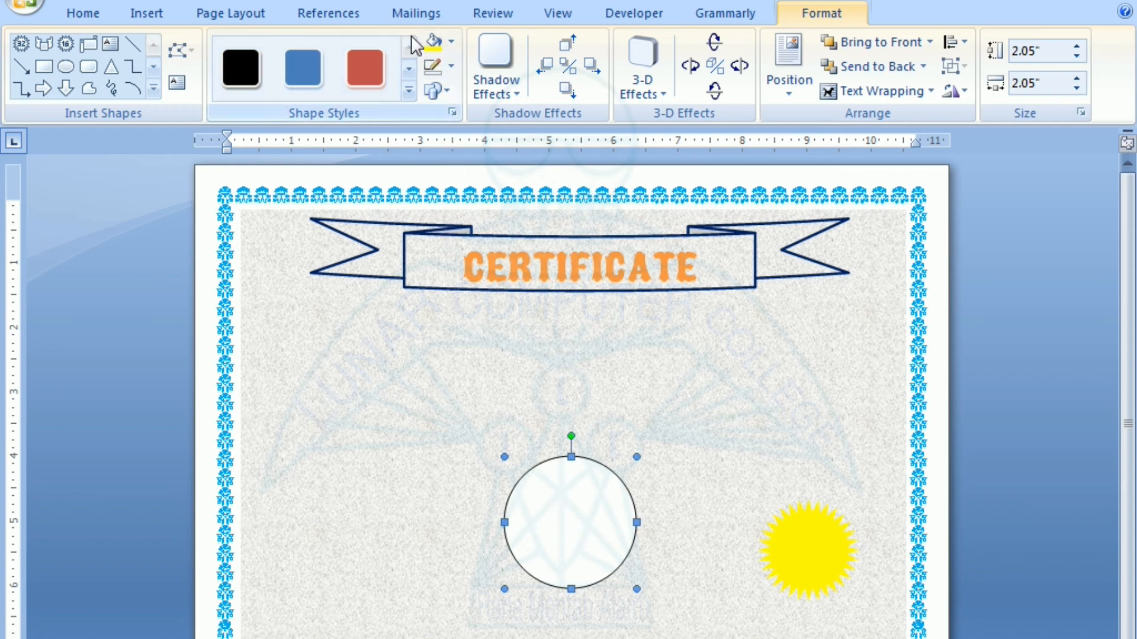
{"action": "left_click", "coordinate": [452, 42]}
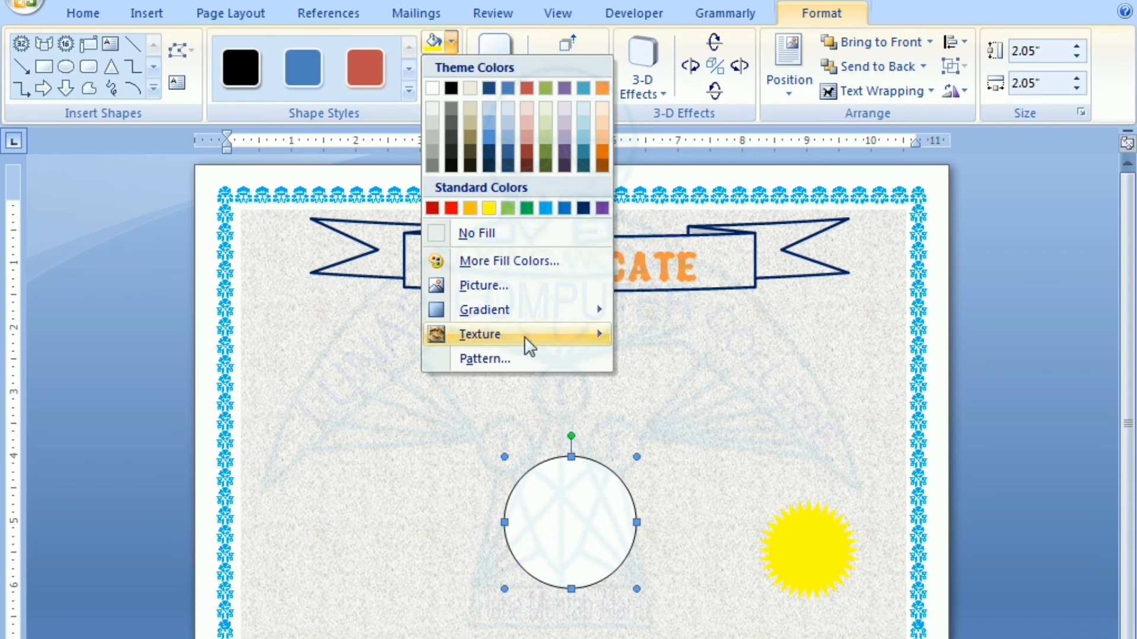
{"action": "mouse_move", "coordinate": [511, 311]}
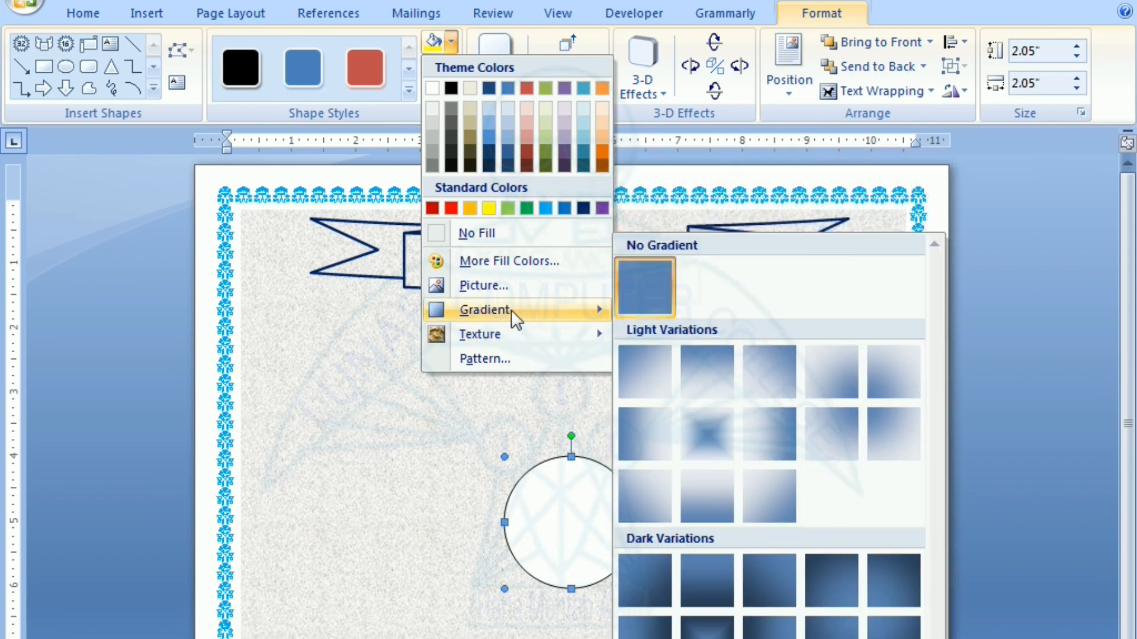
{"action": "left_click", "coordinate": [709, 439]}
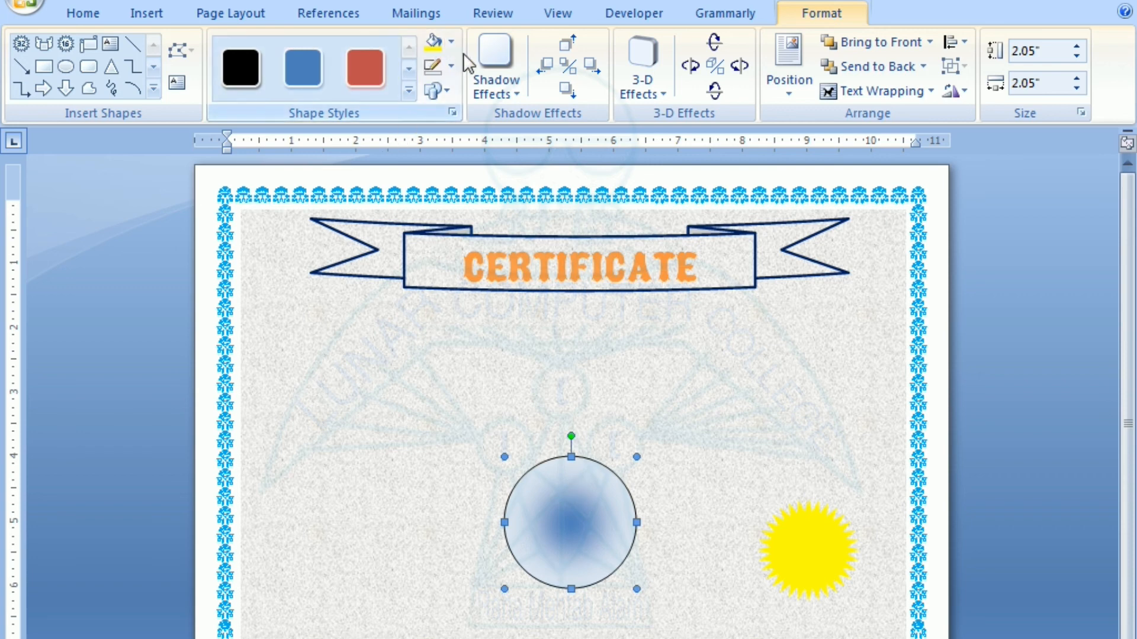
{"action": "left_click", "coordinate": [444, 73]}
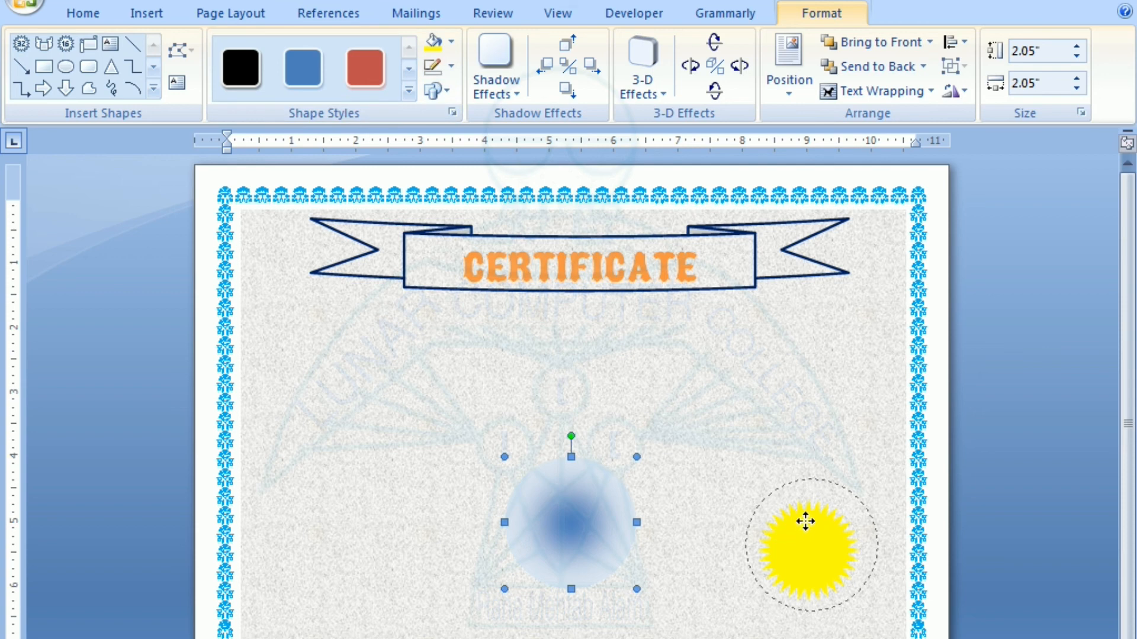
Bring the yellow star to the front and center the blue gradient circle behind it as a seal.
{"action": "left_click_drag", "start_coordinate": [803, 524], "coordinate": [799, 527]}
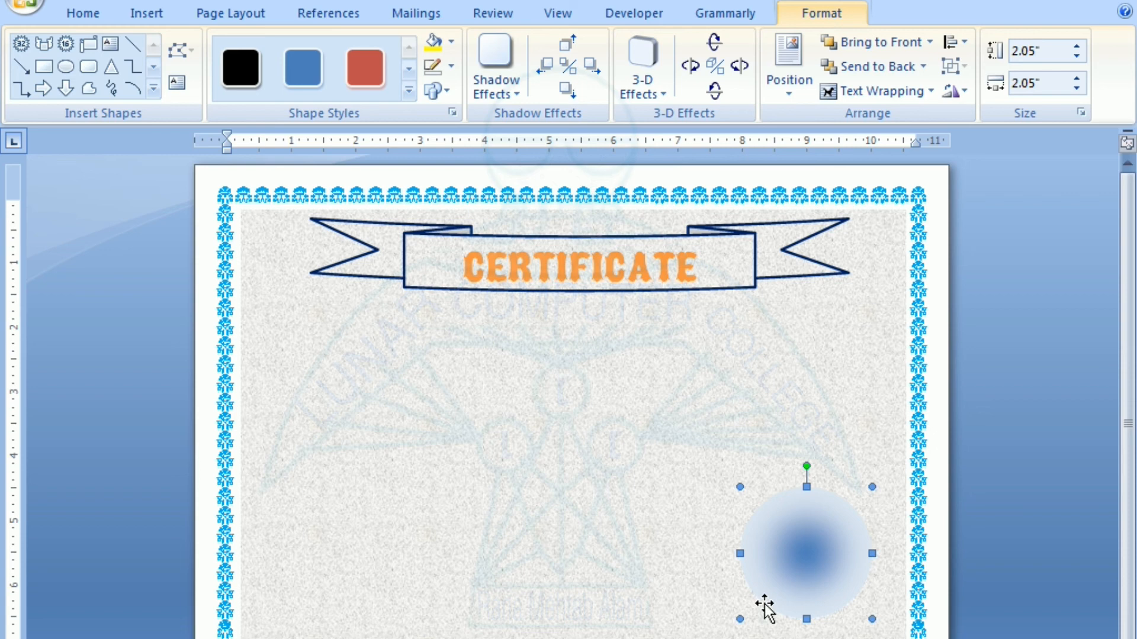
{"action": "left_click_drag", "start_coordinate": [790, 554], "coordinate": [619, 545]}
{"action": "left_click", "coordinate": [791, 554]}
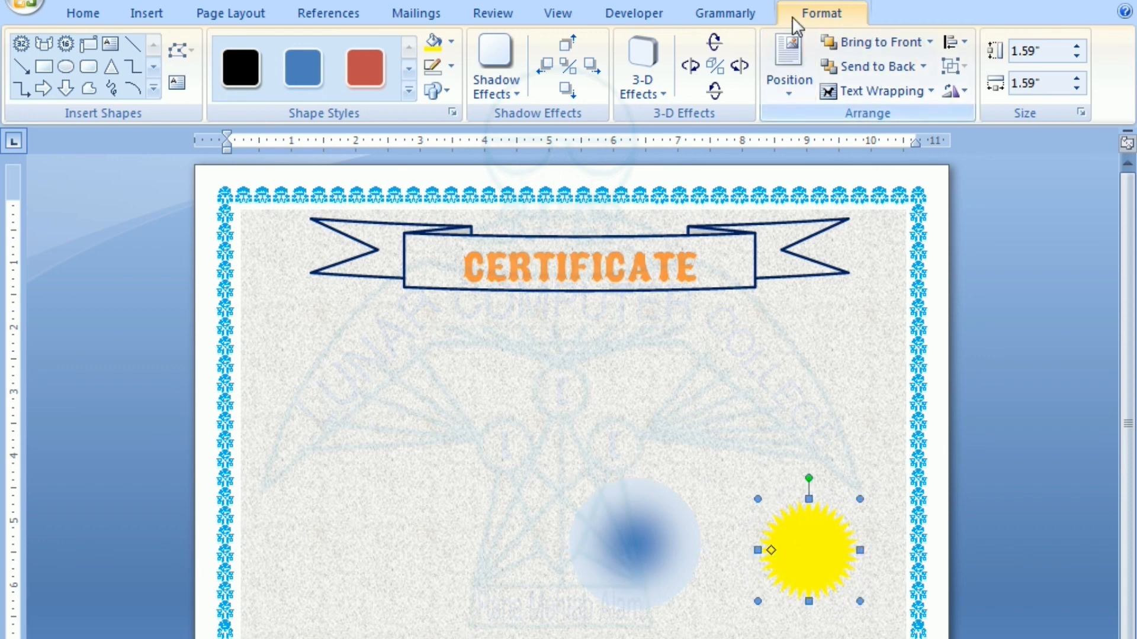
{"action": "left_click", "coordinate": [870, 42]}
{"action": "left_click_drag", "start_coordinate": [625, 532], "coordinate": [792, 563]}
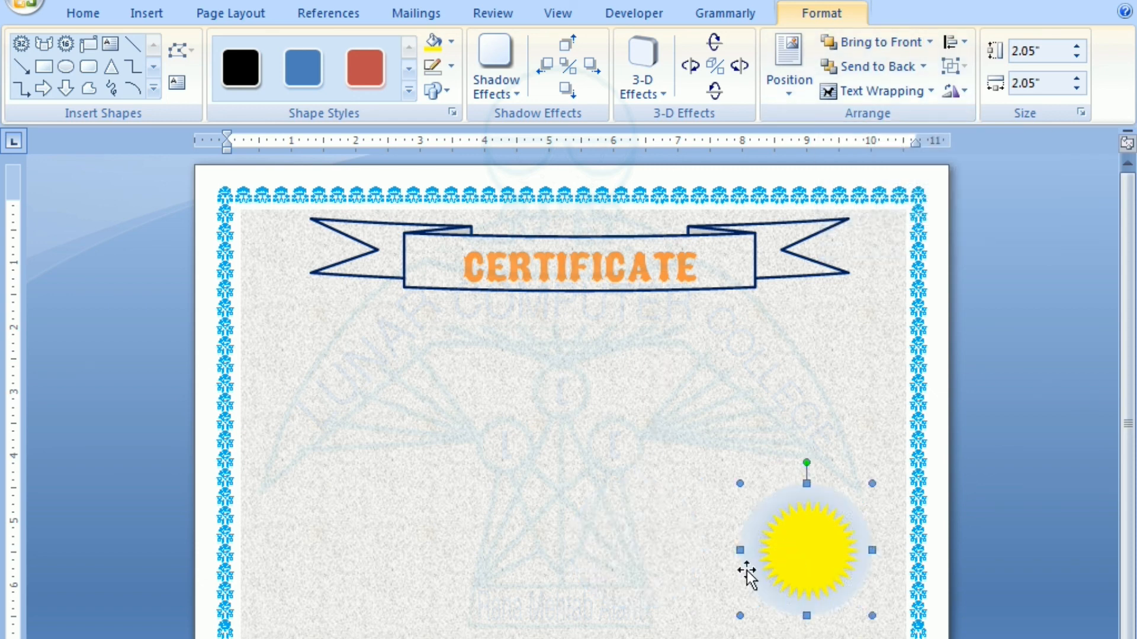
{"action": "left_click", "coordinate": [610, 468]}
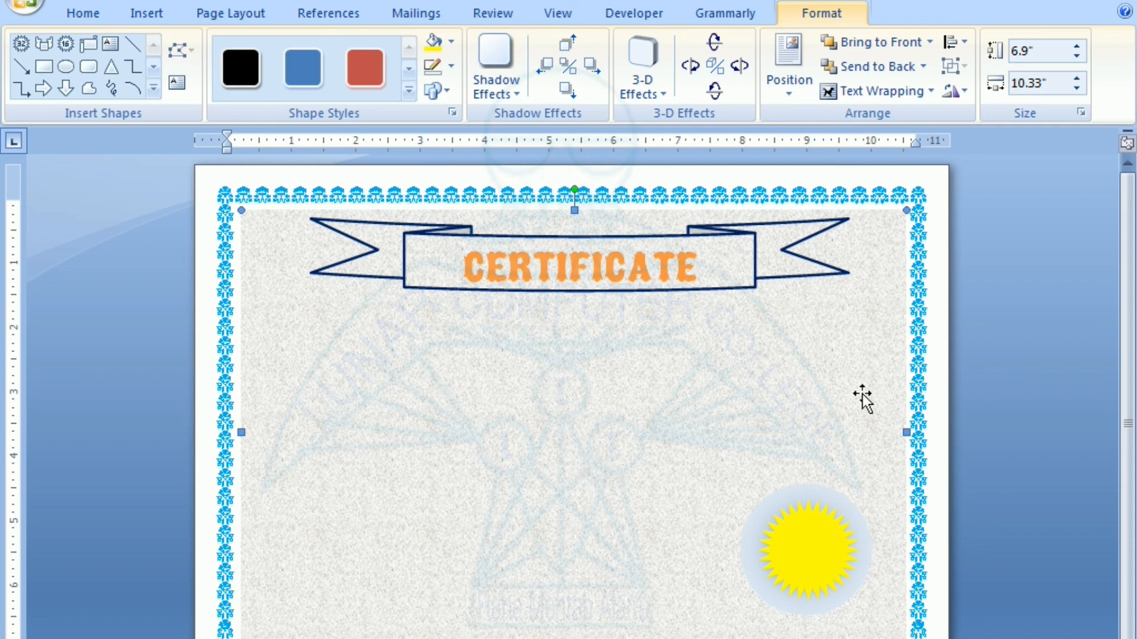
{"action": "left_click", "coordinate": [945, 390]}
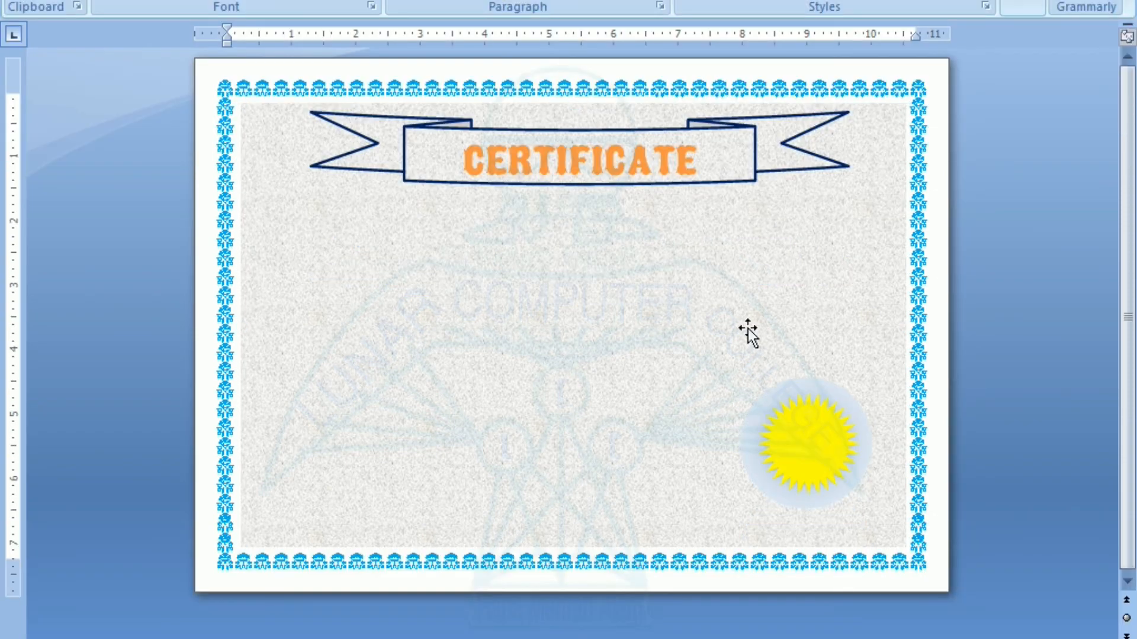